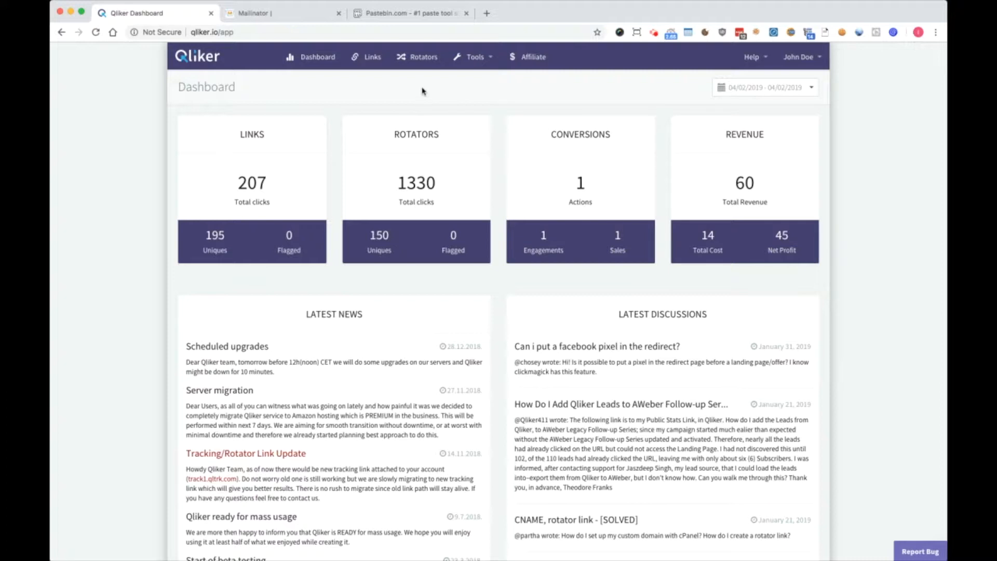
Start a new rotator, view the group manager, and assign the rotator to the Test group.
click(423, 66)
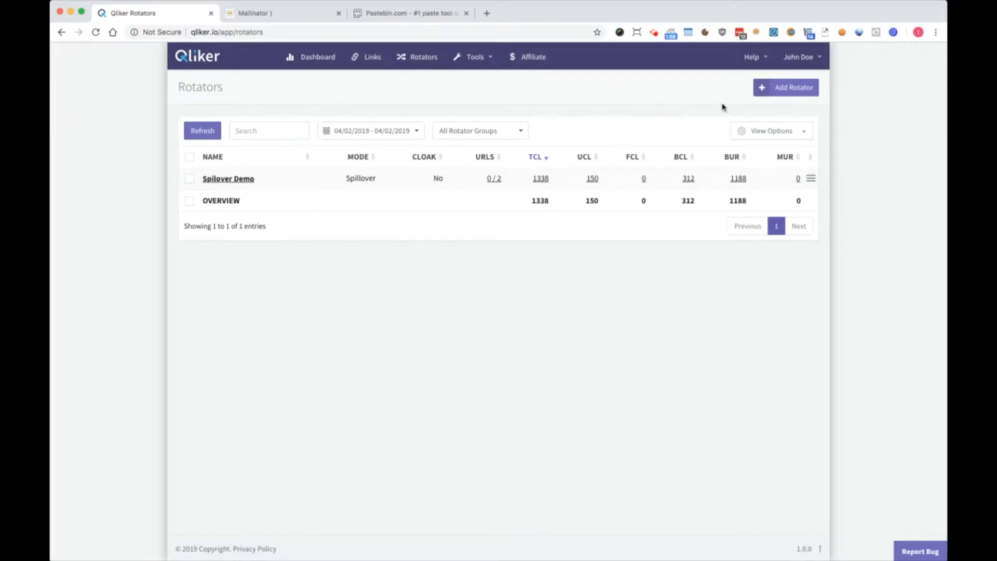
click(788, 93)
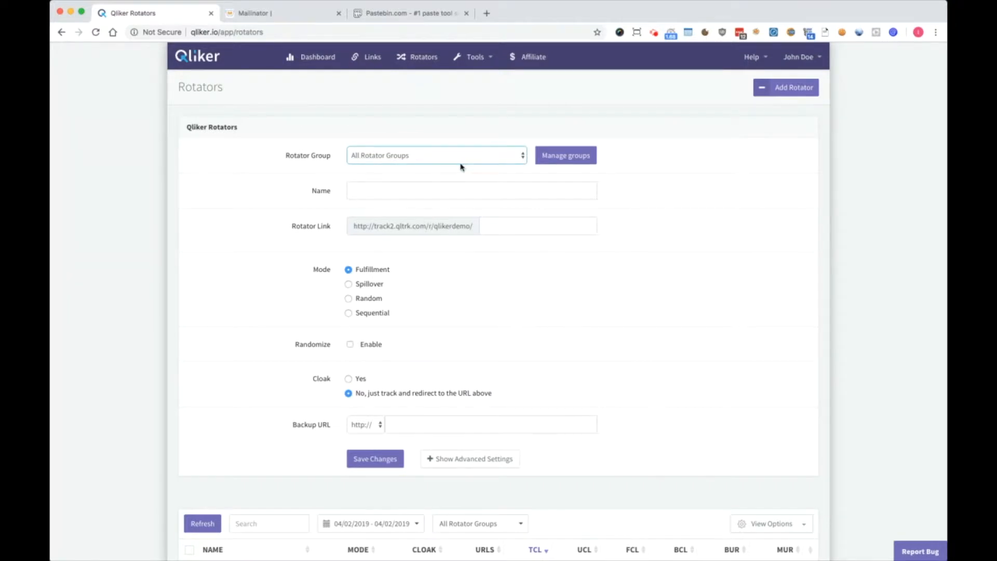
click(559, 161)
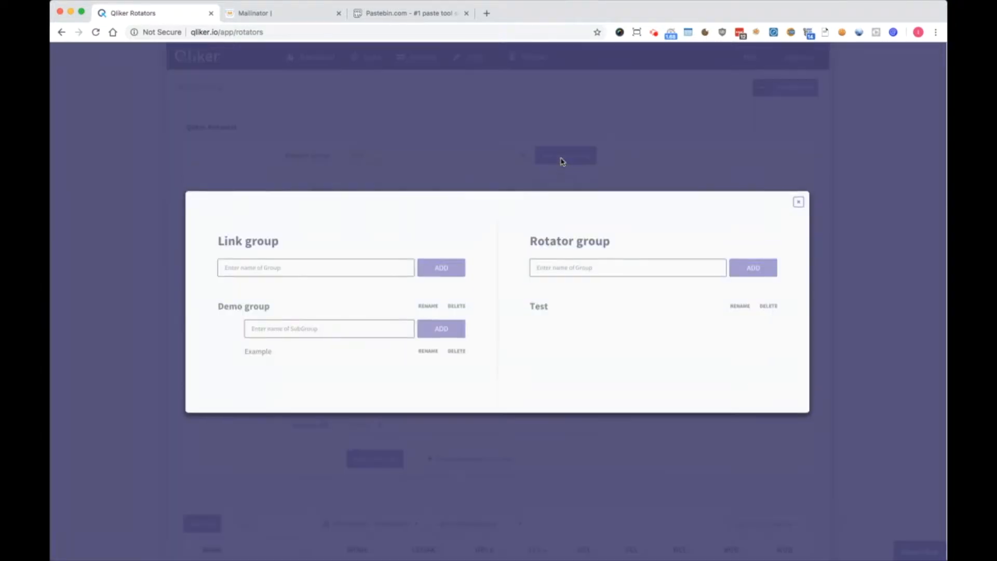
click(799, 203)
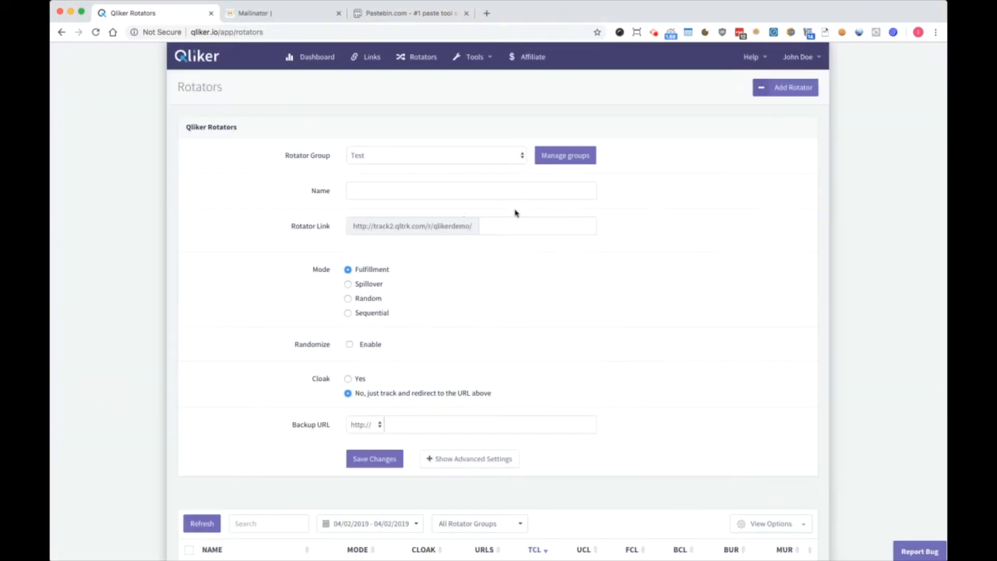
Name the rotator "Example" and set the ending of its rotator link to "example".
click(398, 193)
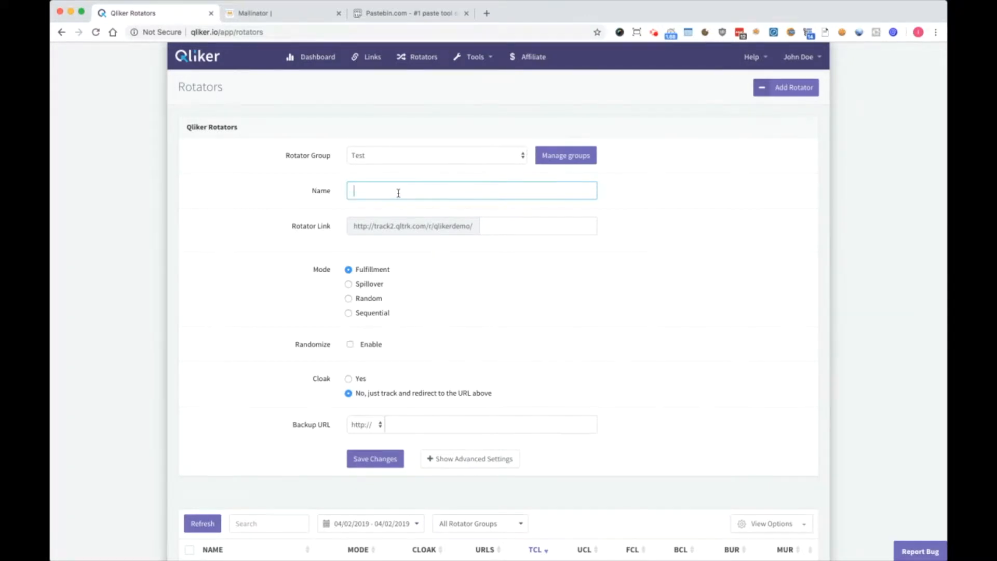
text(Example)
click(546, 250)
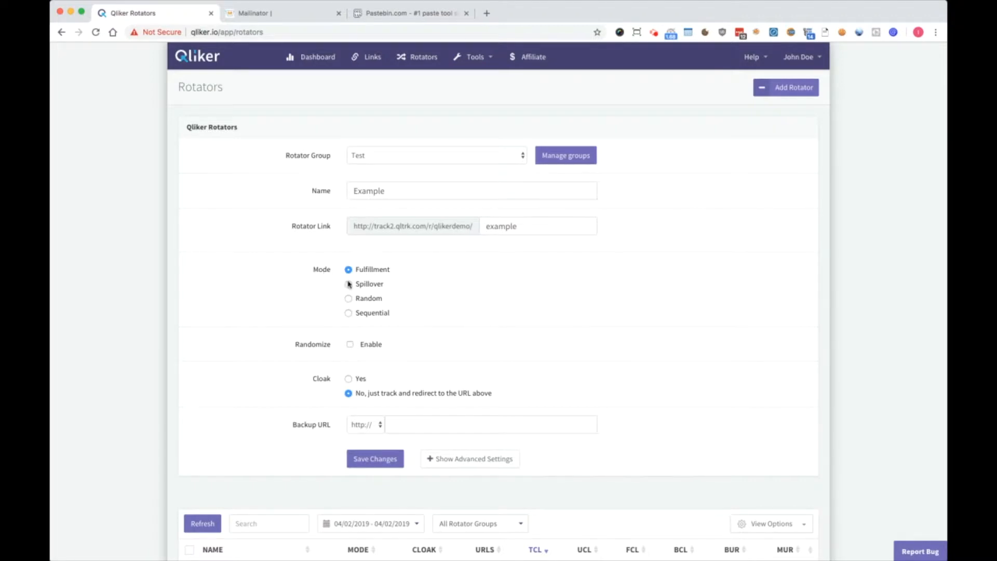
Try the Spillover, Random and Sequential modes for the rotator and return the mode to Fulfillment.
click(348, 284)
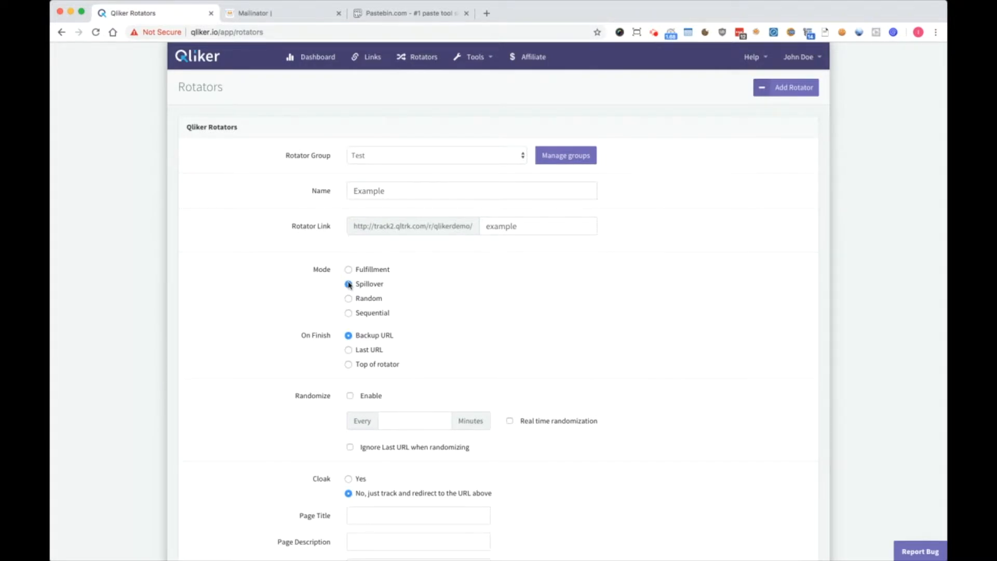
click(364, 303)
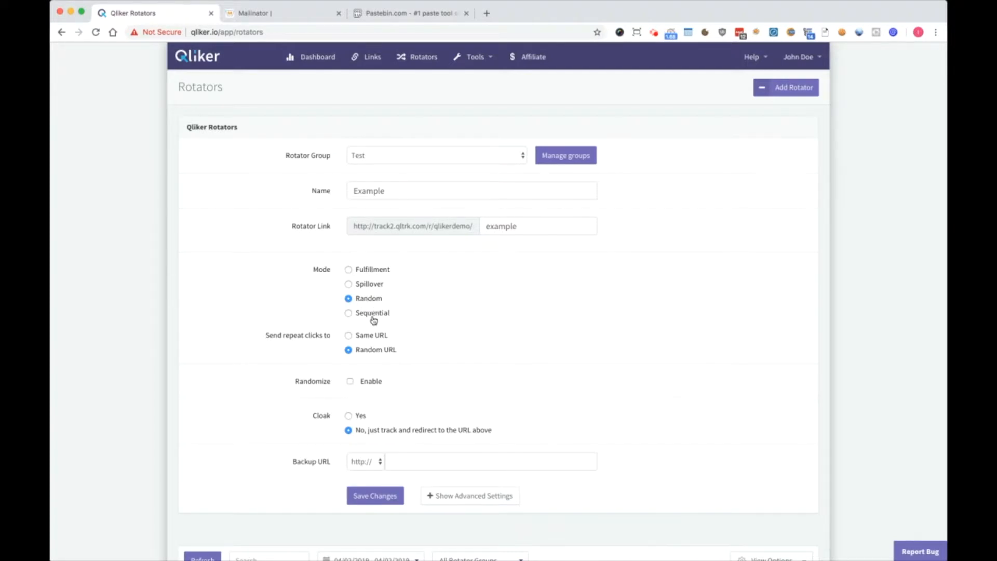
click(369, 313)
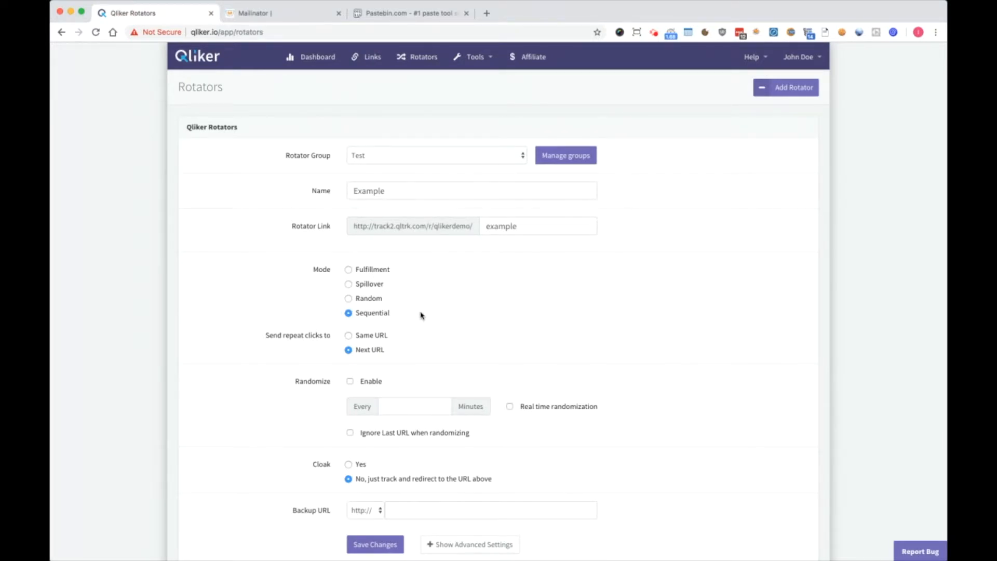
click(371, 270)
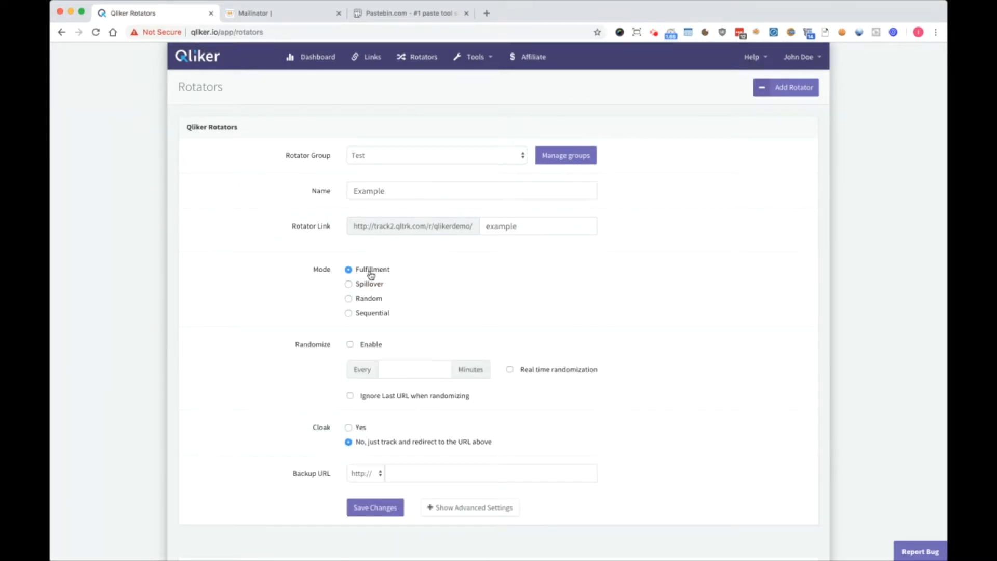
Set the randomization interval to 5 minutes with real time randomization off, and leave Randomize disabled.
click(370, 345)
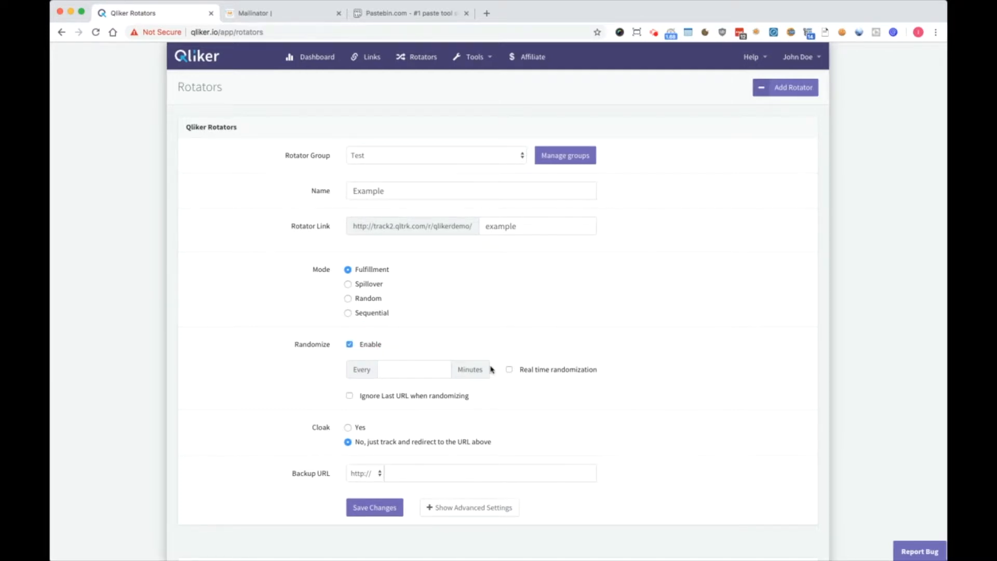
click(509, 370)
click(510, 370)
click(420, 367)
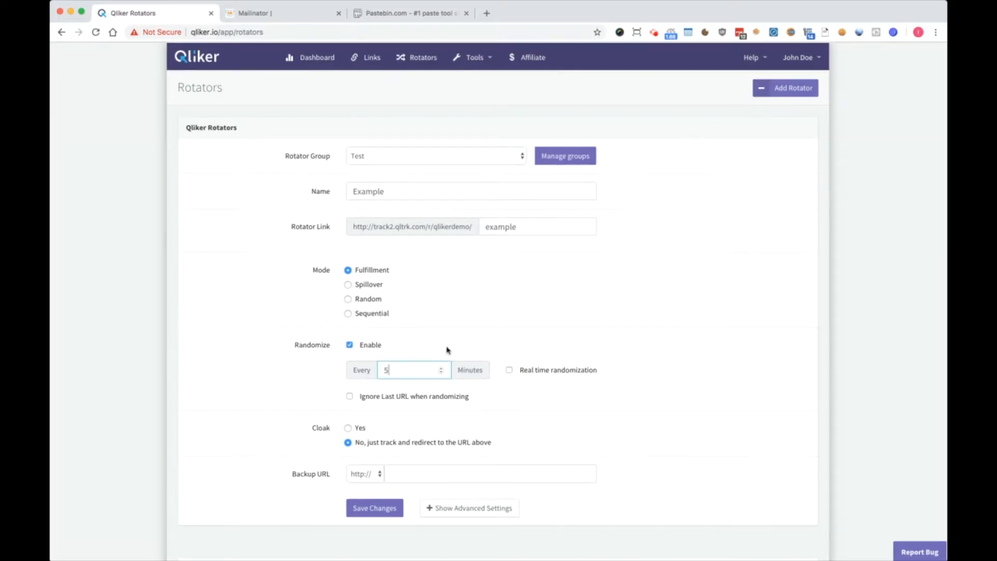
click(351, 345)
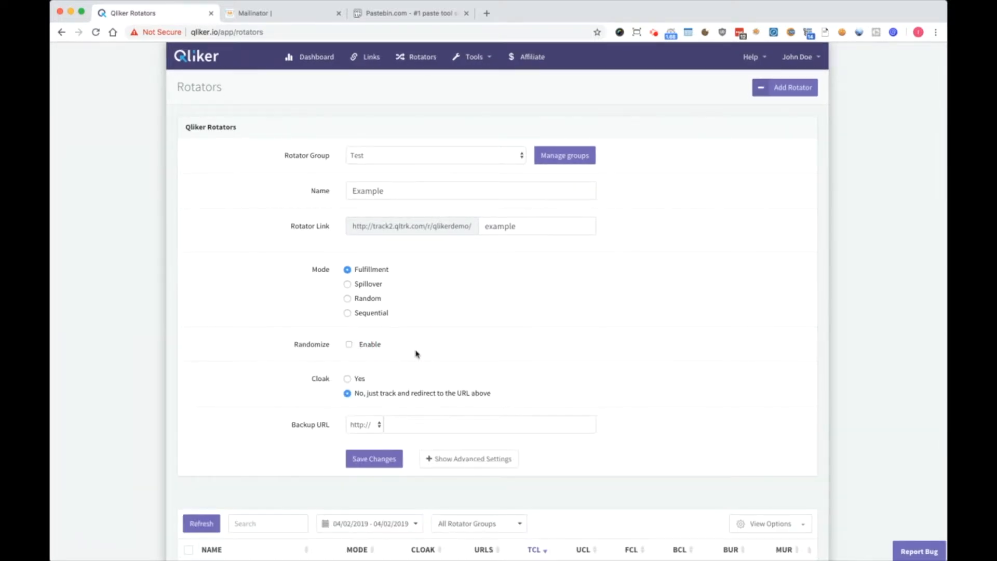
Try cloaking the rotator and return Cloak to the plain track-and-redirect option.
click(354, 380)
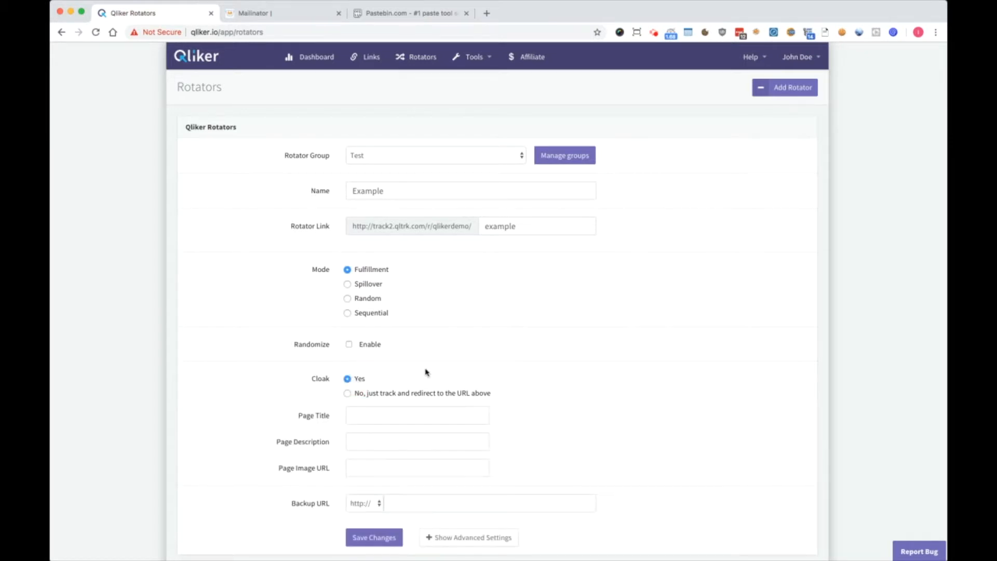
click(367, 396)
Set the mode to Spillover with On Finish at Top of rotator, and enable Randomize with real time randomization.
click(370, 287)
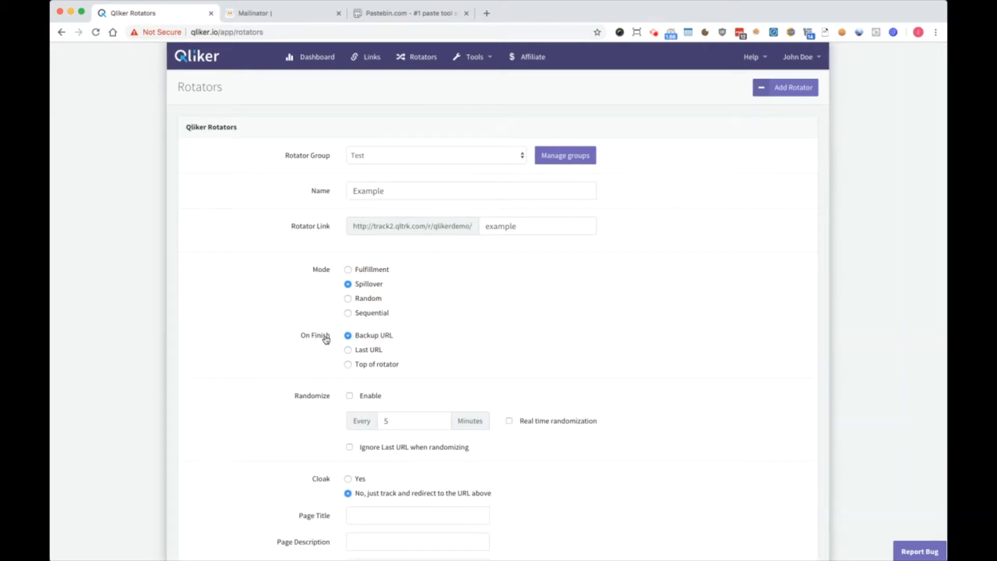
click(367, 351)
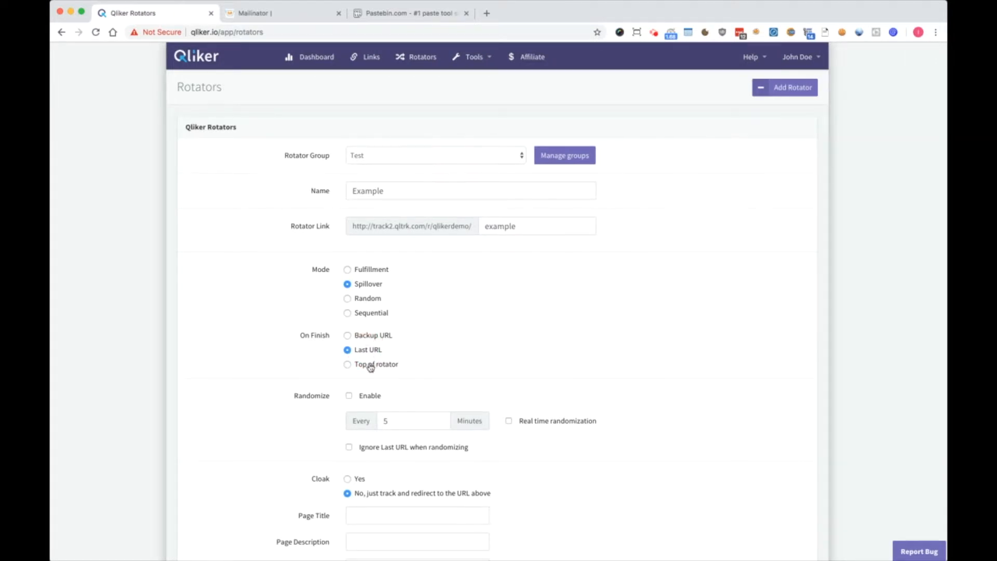
click(370, 365)
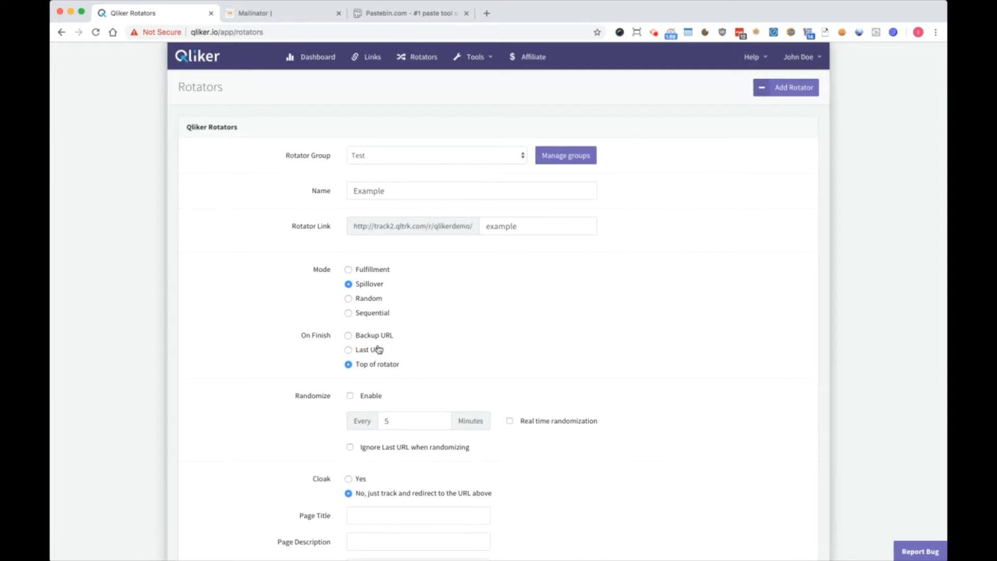
click(373, 396)
click(510, 421)
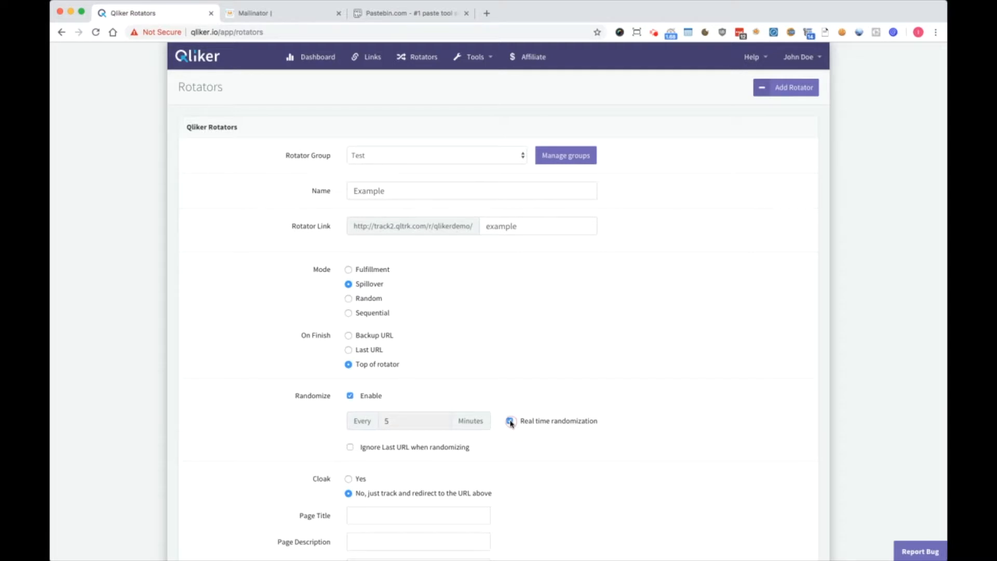
Switch the mode to Random, disable Randomize, and try Same URL for repeat clicks before returning to Random URL.
click(370, 299)
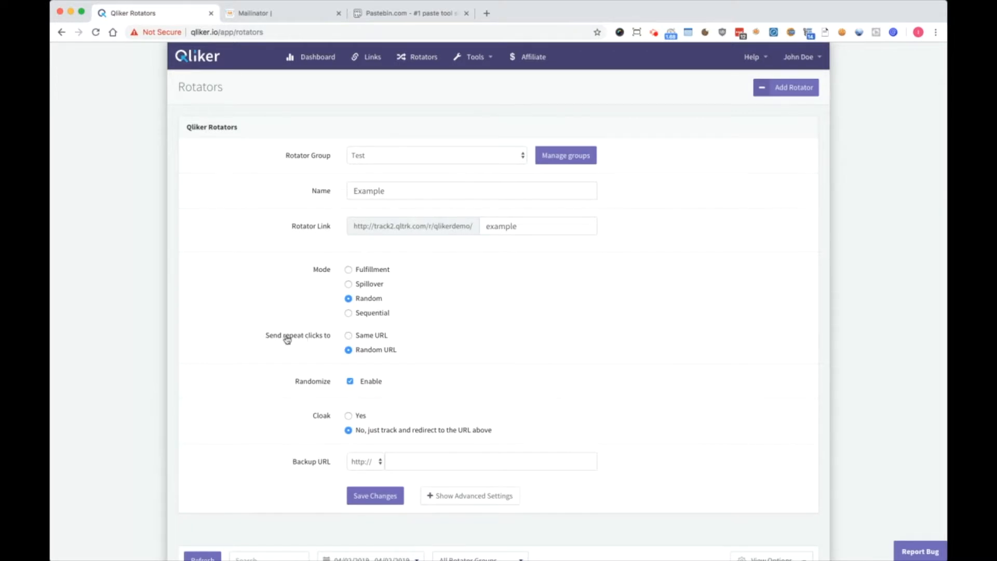
click(349, 381)
click(351, 338)
click(358, 352)
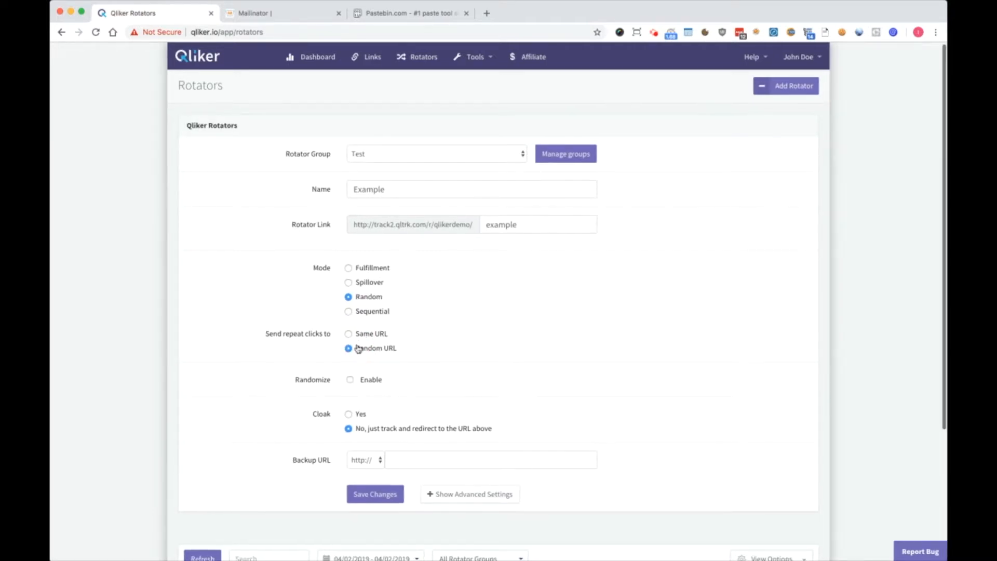
click(363, 336)
click(380, 351)
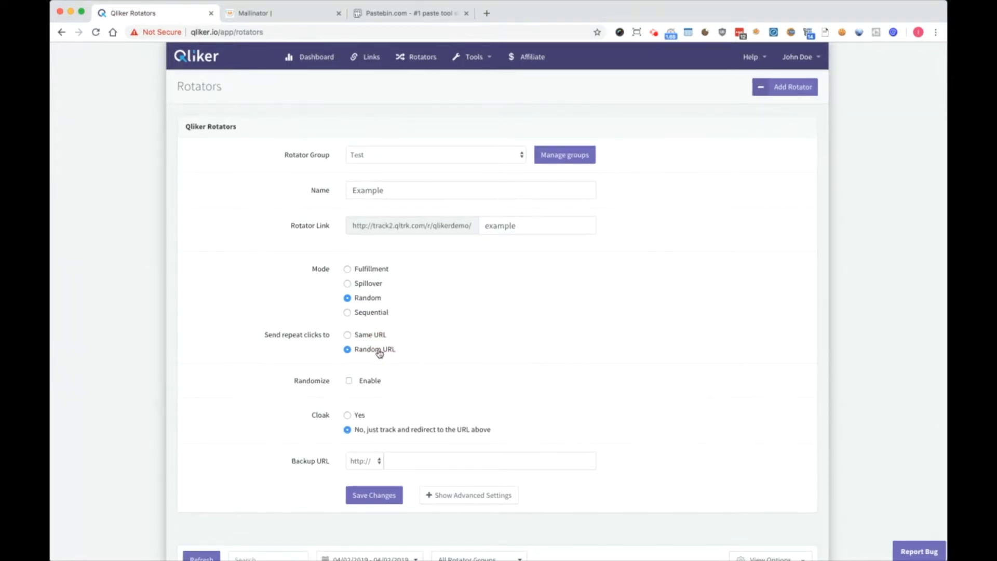
Try the Same URL and Next URL repeat-click options in Sequential mode, and return the mode to Spillover.
click(367, 315)
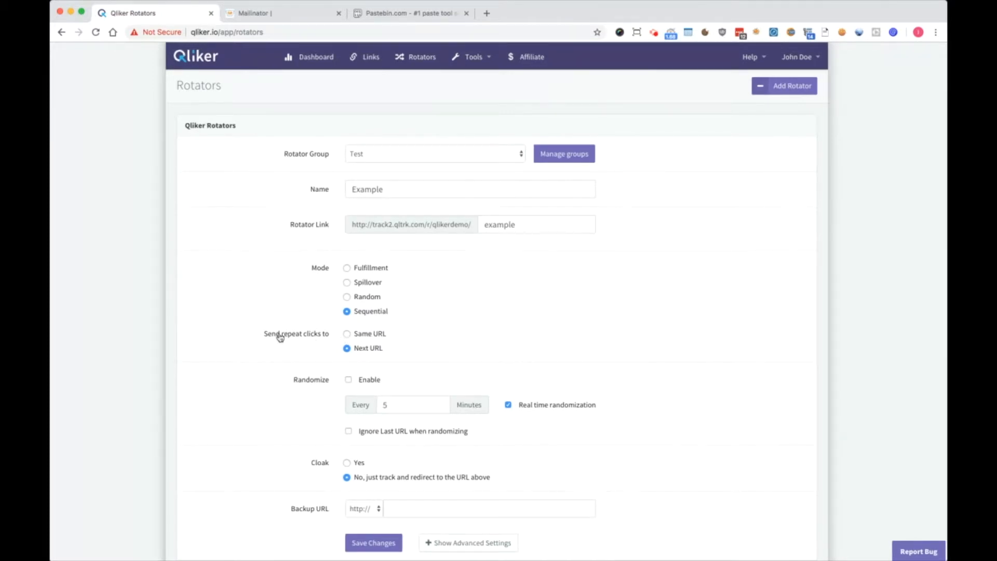
click(371, 336)
click(368, 349)
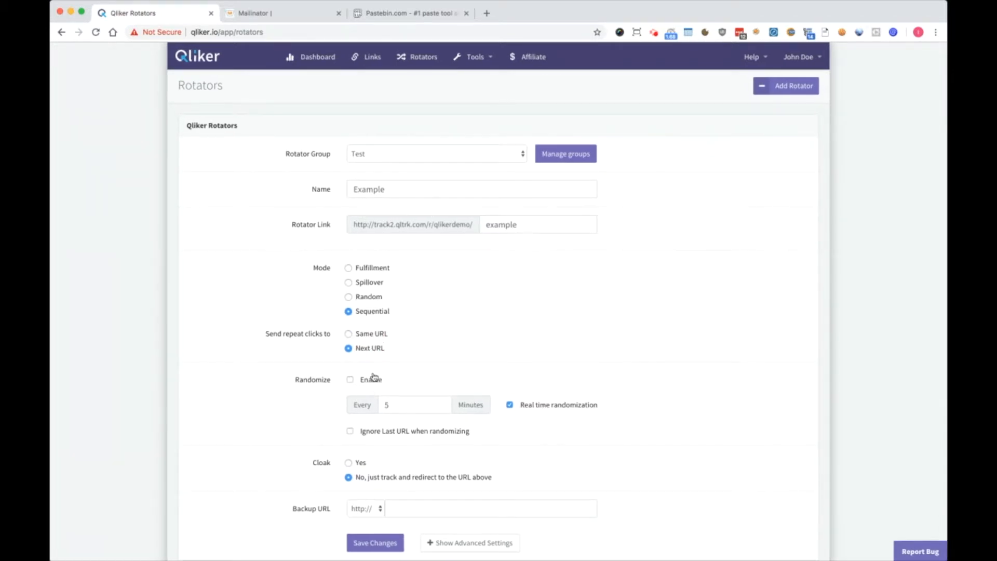
click(370, 282)
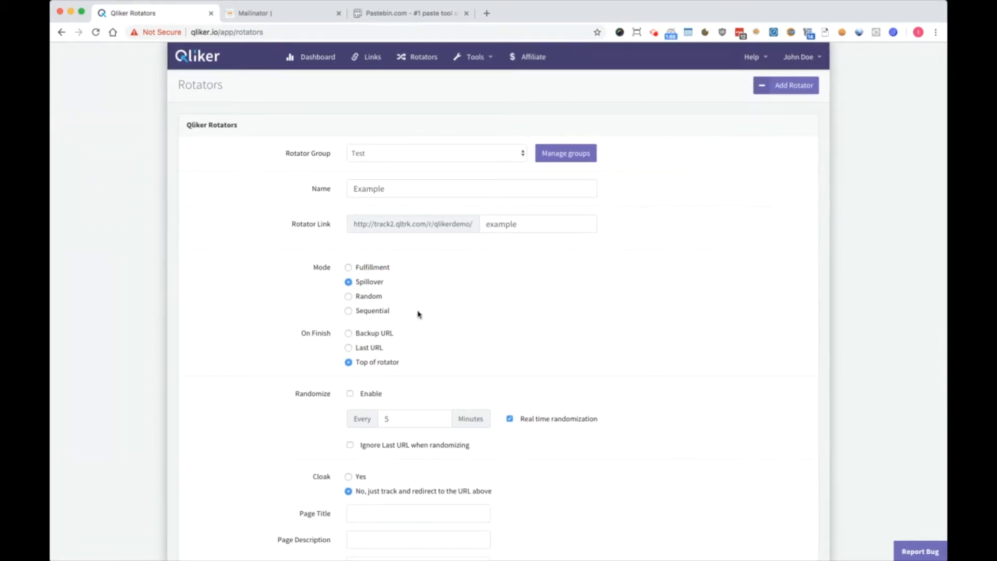
scroll(449, 318, down, 3)
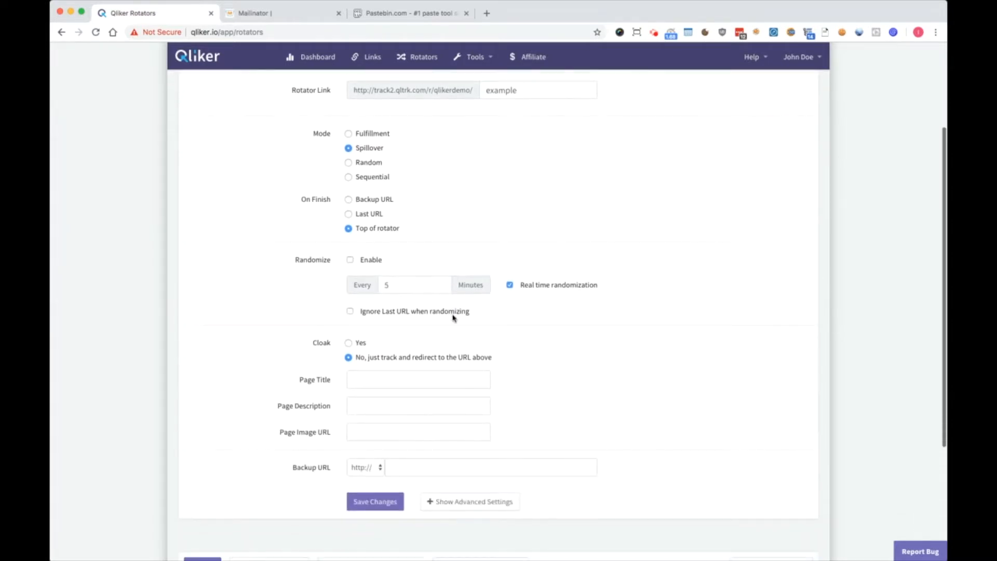
click(360, 324)
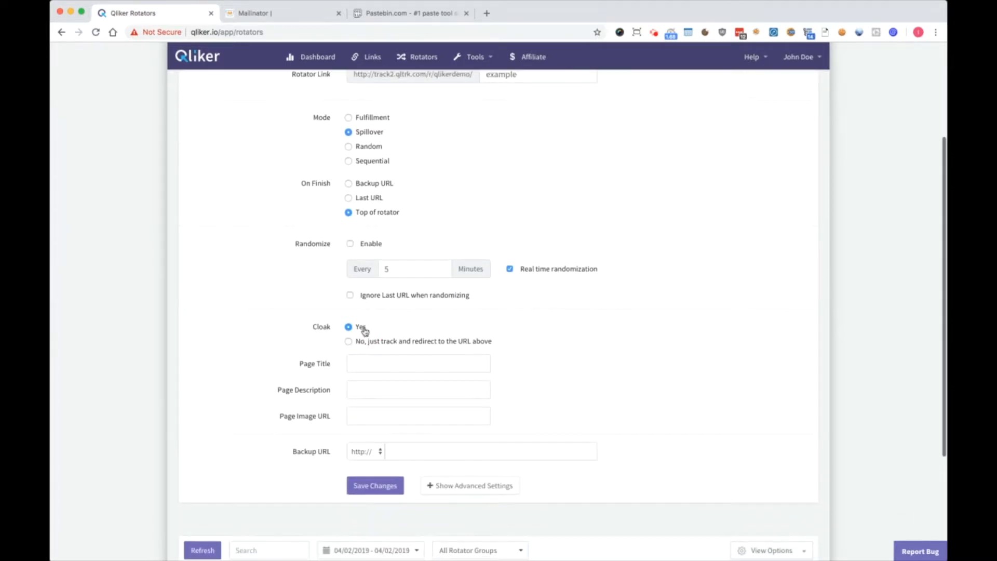
click(366, 343)
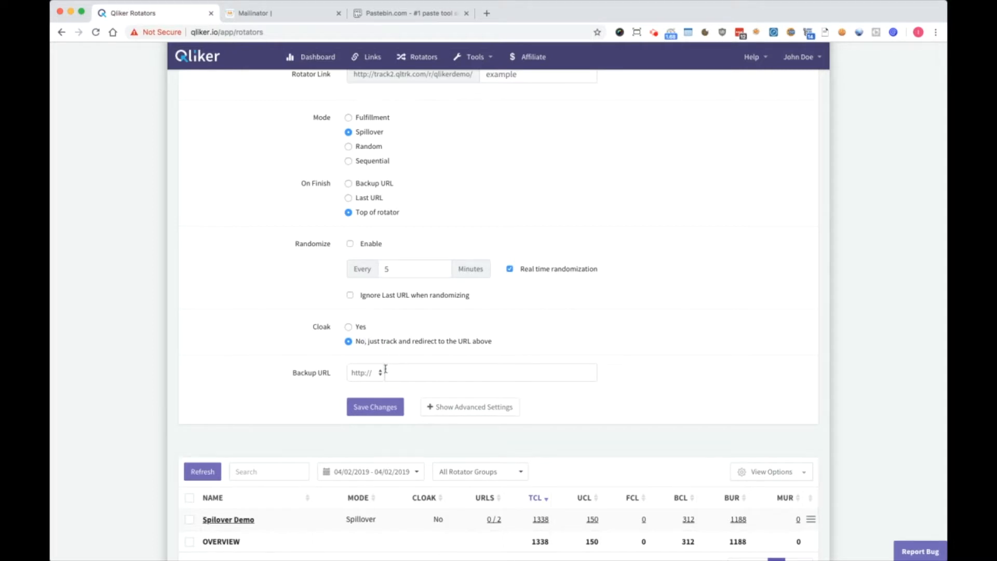
click(416, 373)
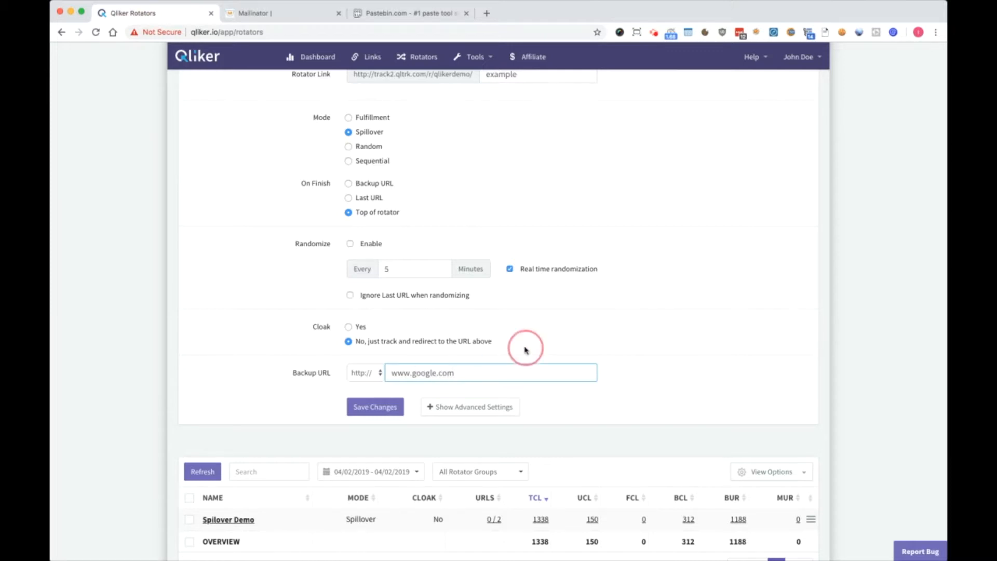
Show the advanced settings and restrict geotargeting to targeted countries, including only the United States.
click(481, 409)
scroll(447, 404, down, 3)
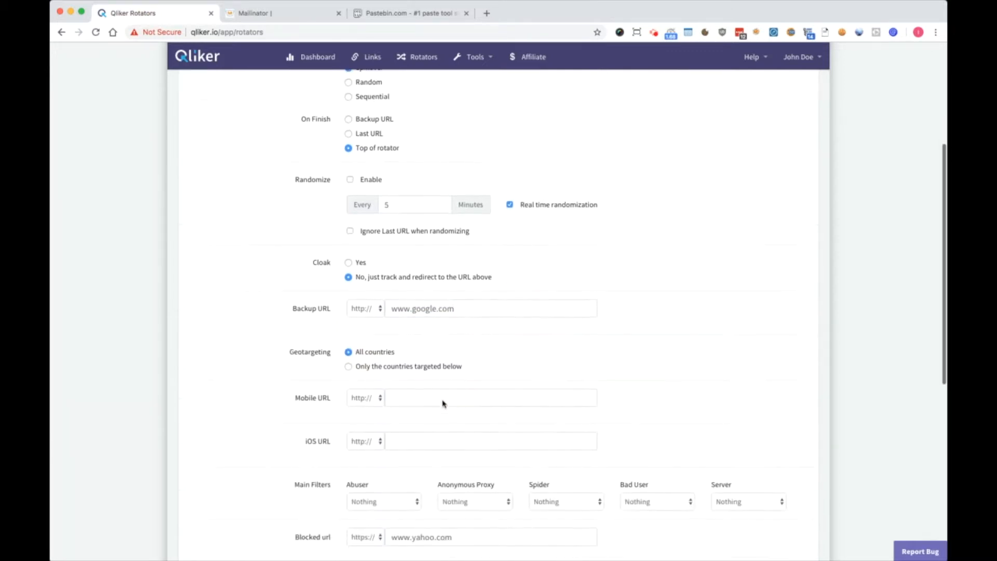
click(369, 333)
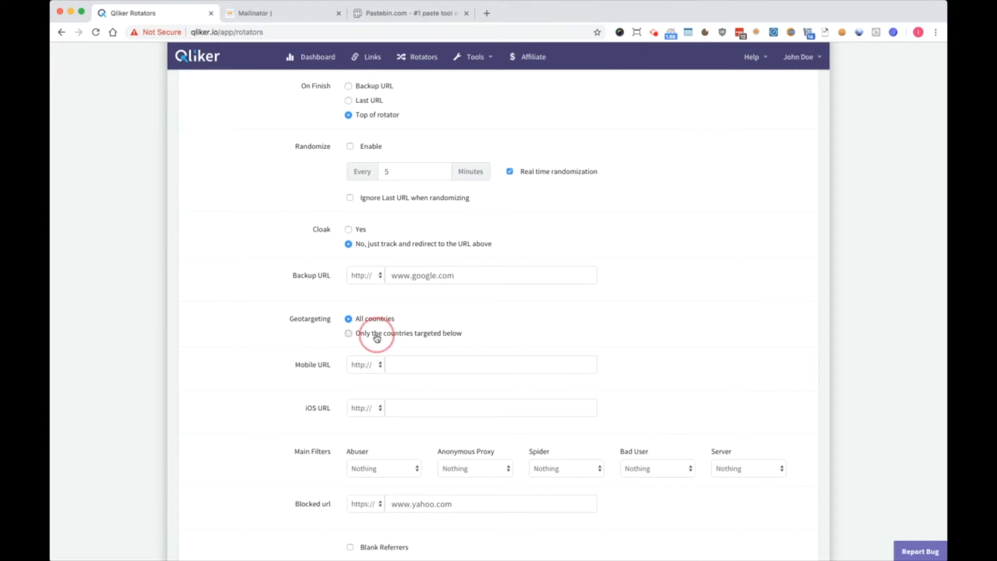
click(372, 354)
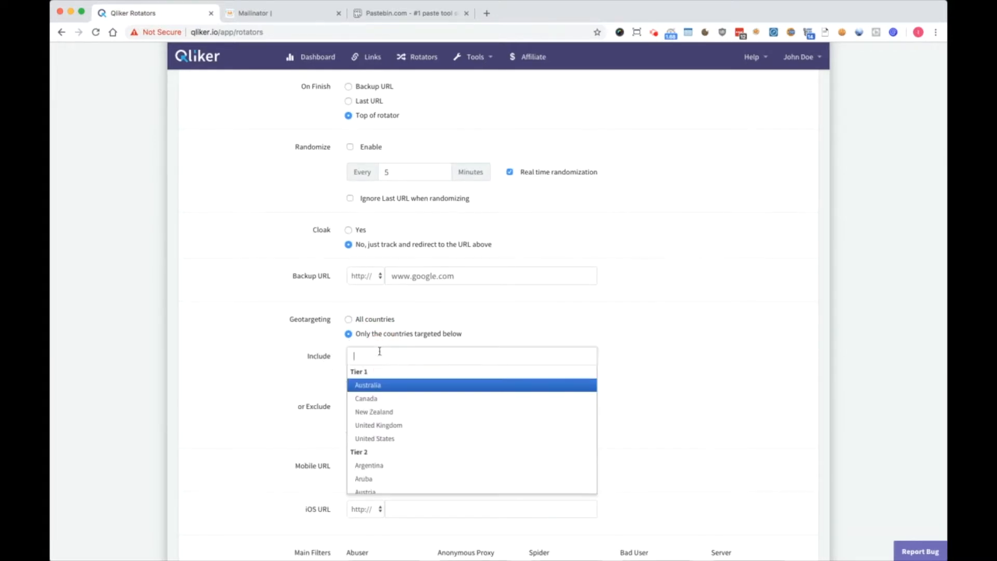
click(378, 437)
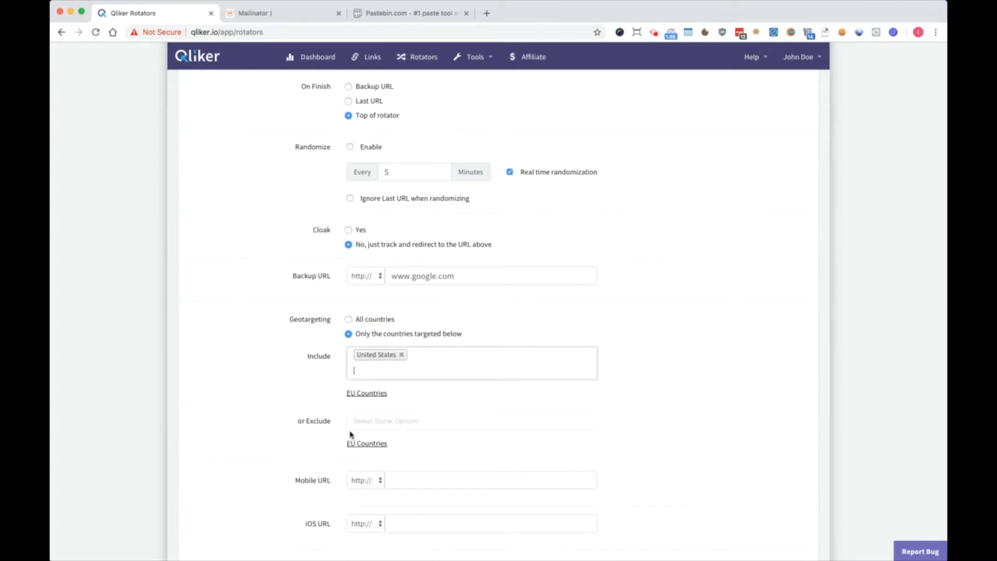
Set the Abuser, Anonymous Proxy, Spider, Bad User and Server main filters to Block.
scroll(268, 397, down, 4)
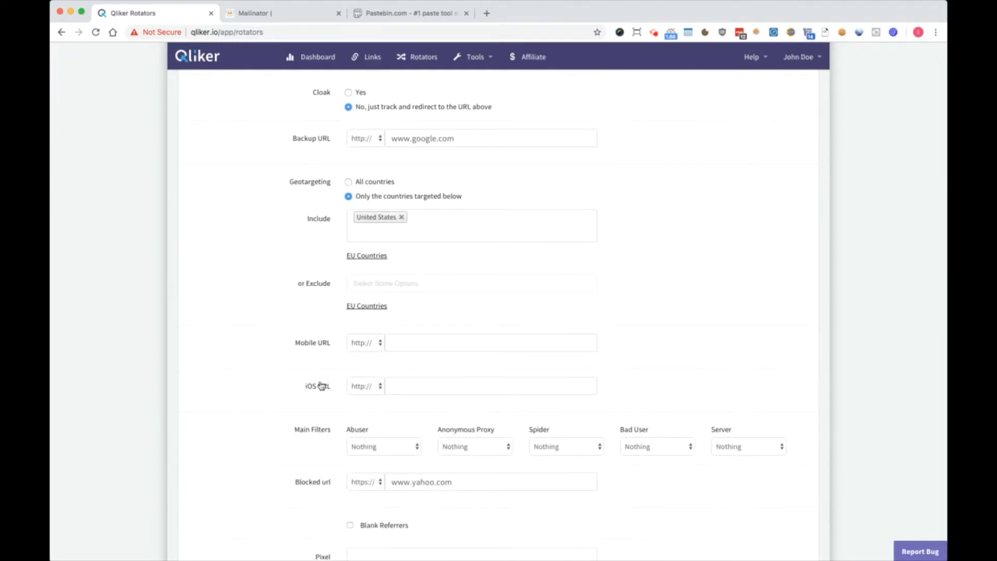
scroll(321, 385, down, 3)
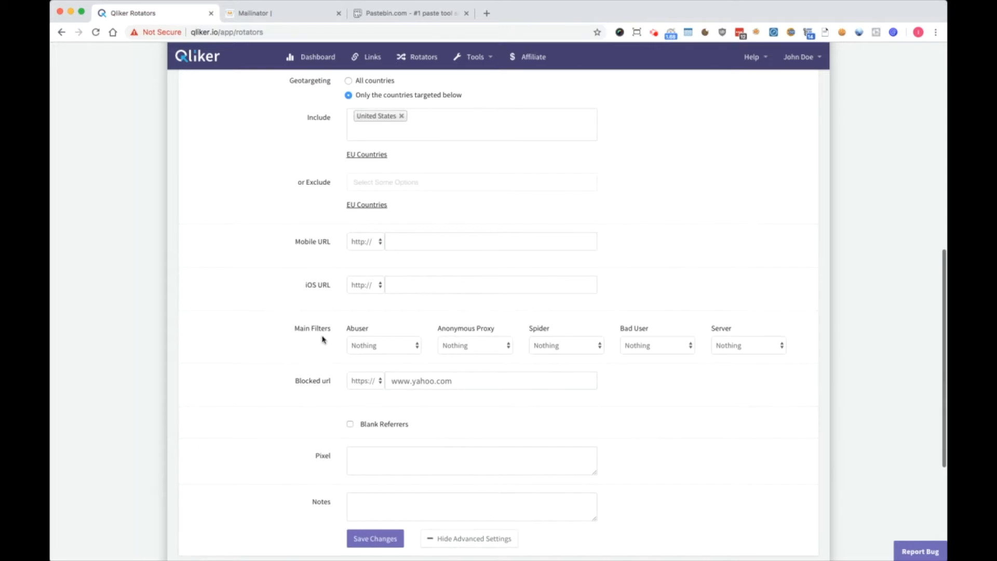
click(366, 346)
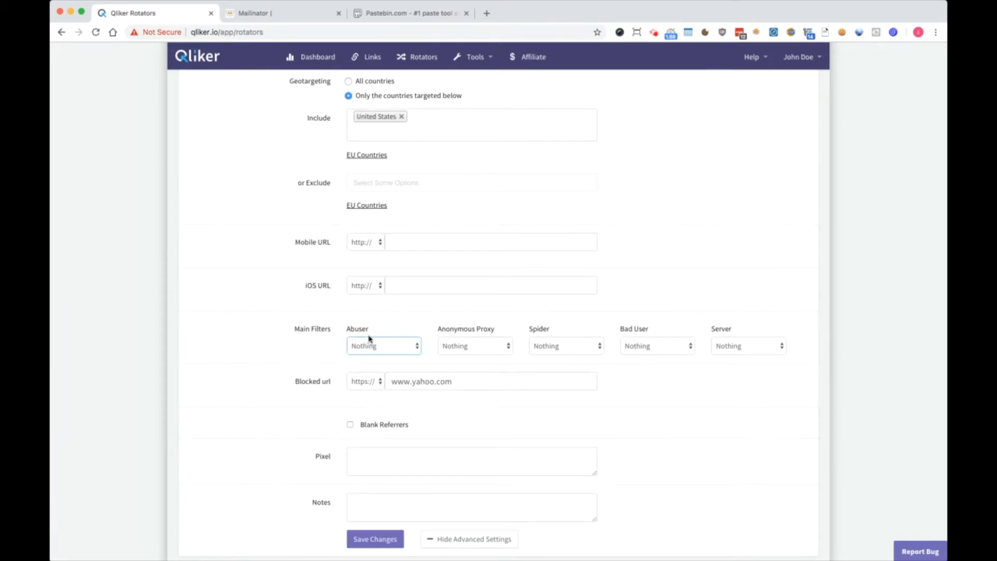
click(385, 349)
click(469, 344)
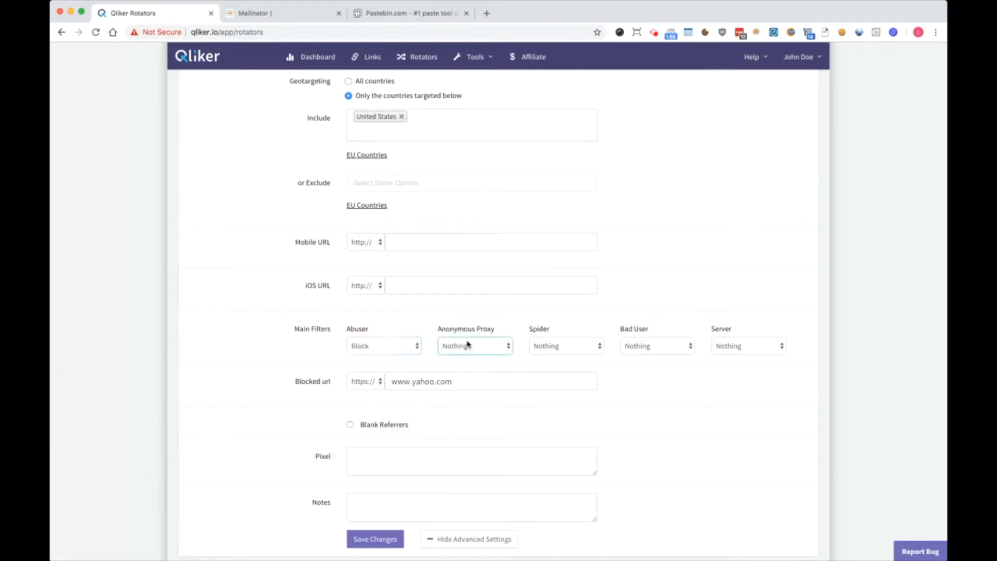
click(545, 344)
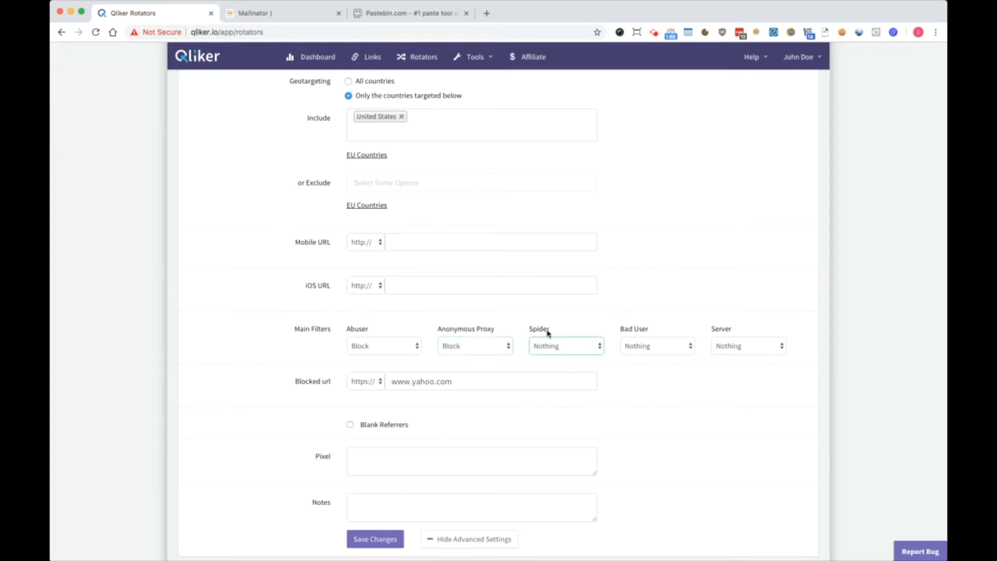
click(640, 348)
click(751, 350)
click(729, 326)
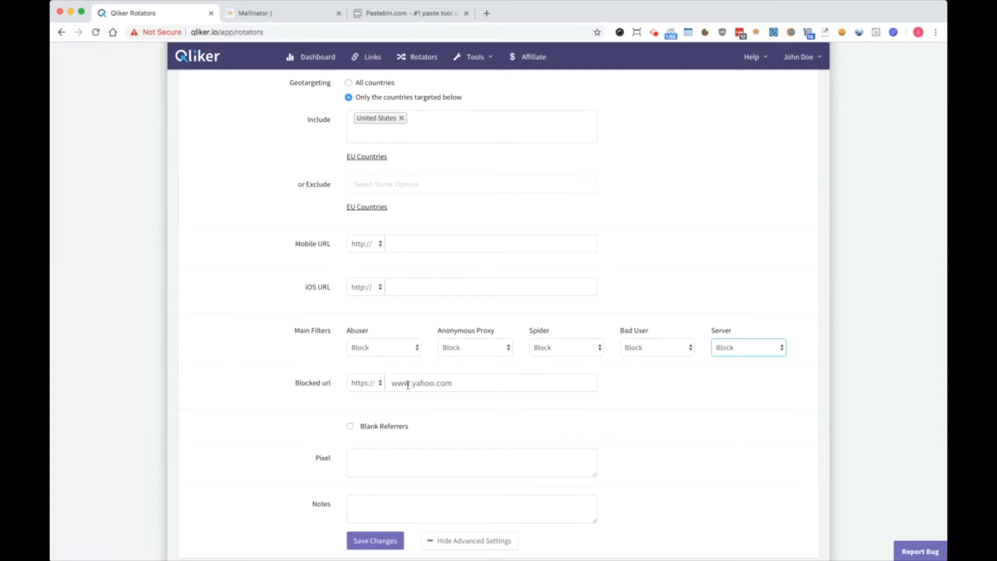
Try enabling Blank Referrers, go through the Pixel and Notes fields, and save the Example rotator.
scroll(408, 383, down, 3)
click(380, 365)
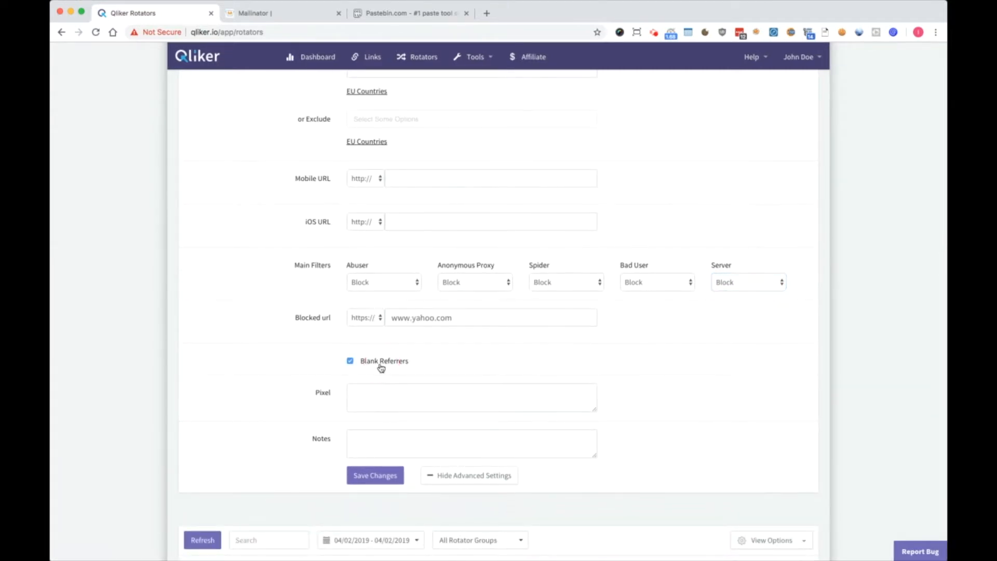
click(381, 366)
click(381, 396)
click(376, 437)
click(379, 477)
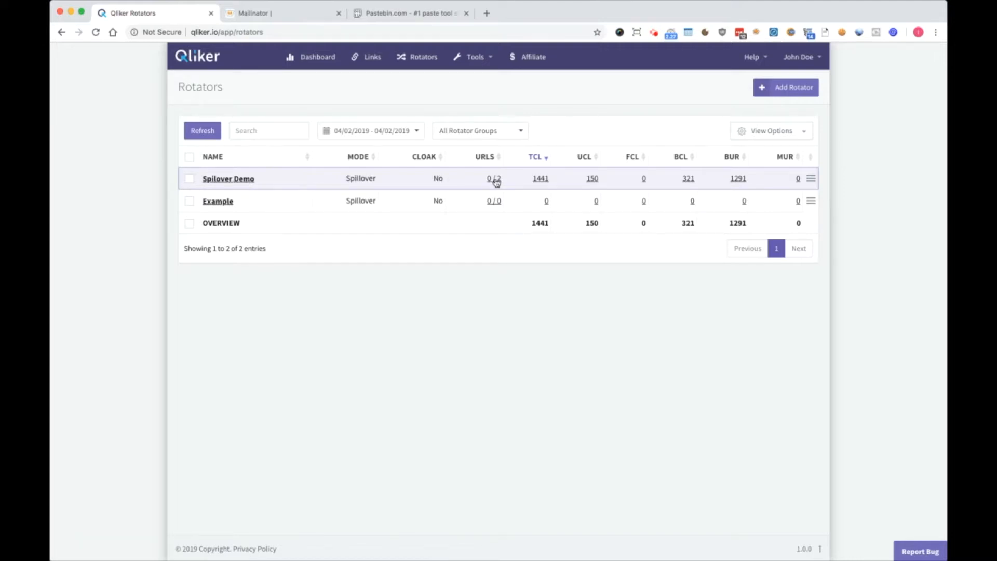
Examine the total clicks chart and click log of the Spilover Demo rotator, and view its unique clicks report.
click(538, 181)
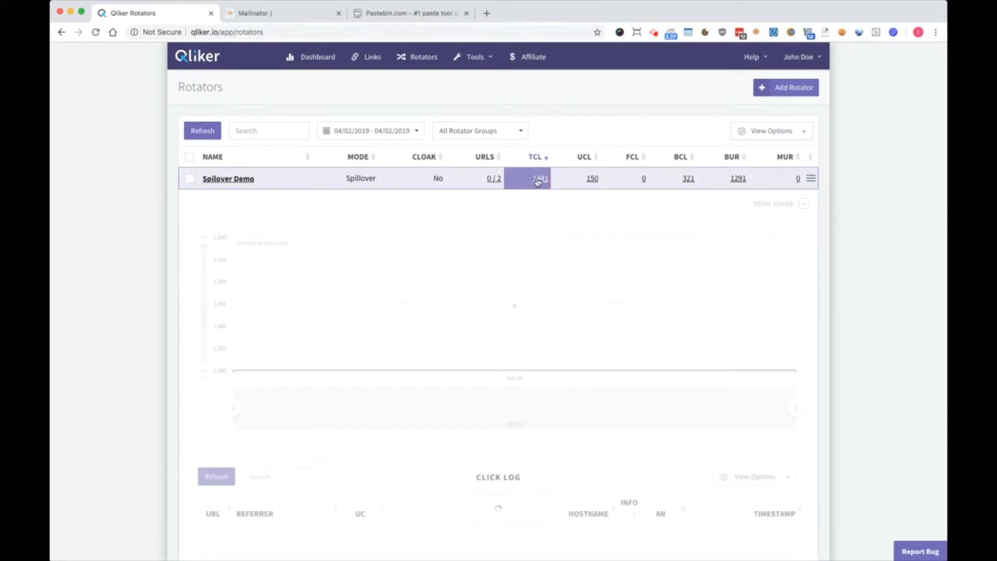
scroll(538, 182, down, 10)
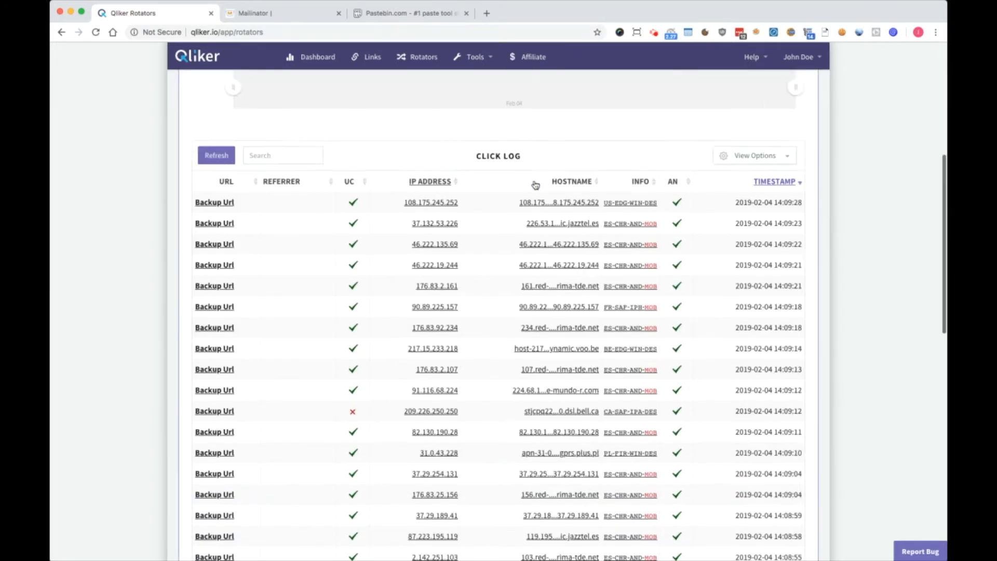
scroll(536, 186, up, 10)
scroll(545, 179, up, 2)
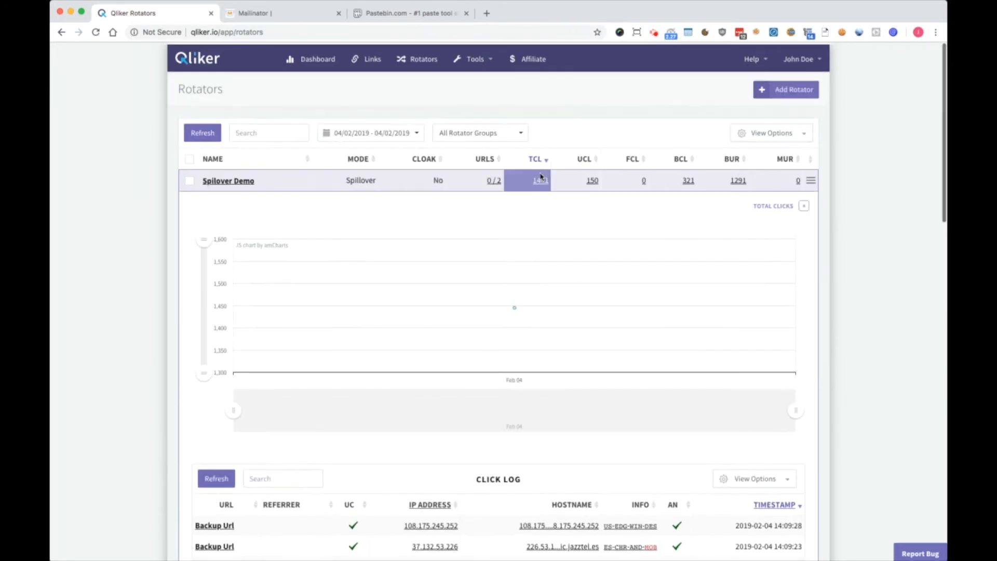
click(541, 181)
click(590, 182)
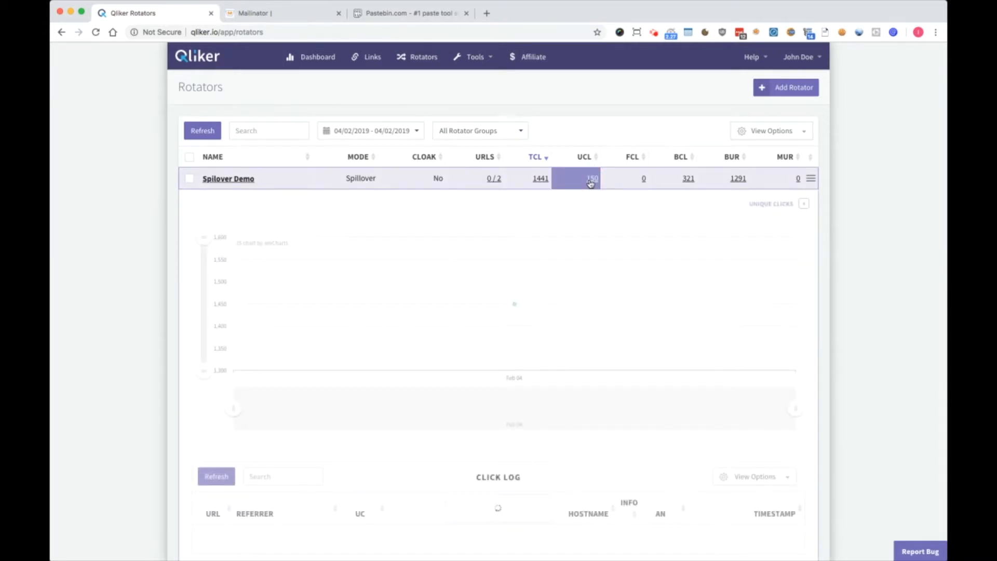
click(644, 181)
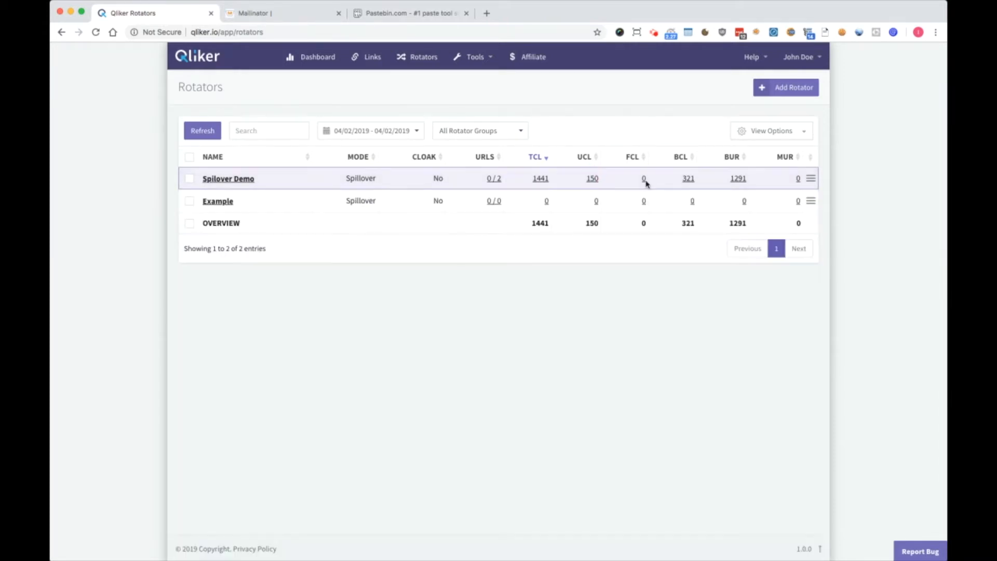
Examine the blocked clicks log of the Spilover Demo rotator, including the analyser results of its first entry, and close the report.
click(688, 180)
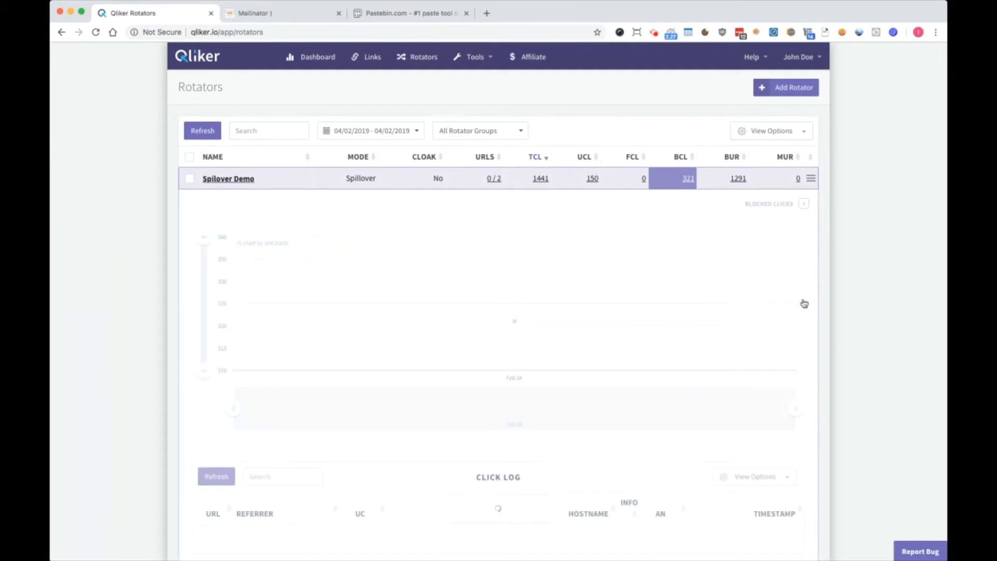
scroll(837, 336, down, 5)
scroll(837, 336, down, 2)
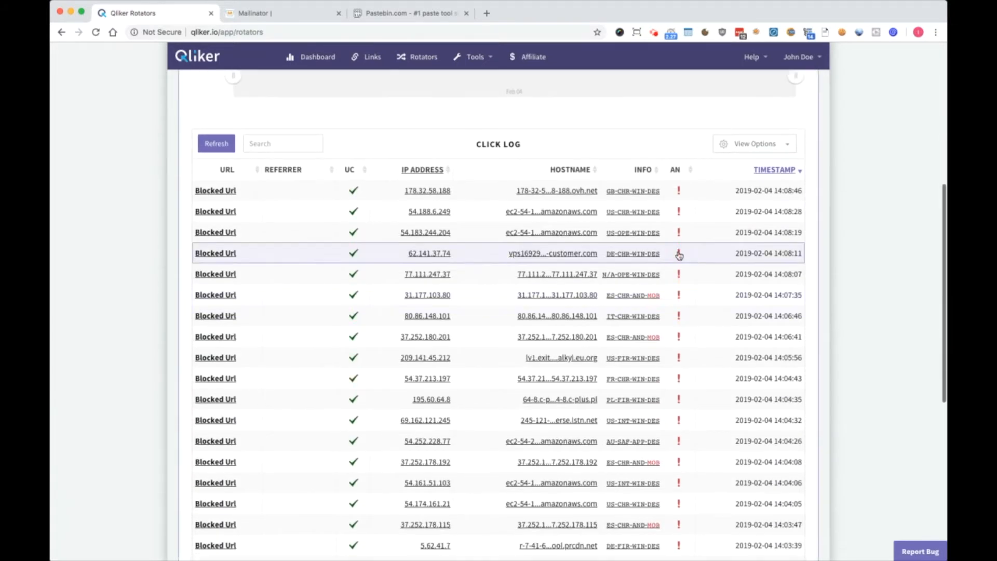
click(679, 188)
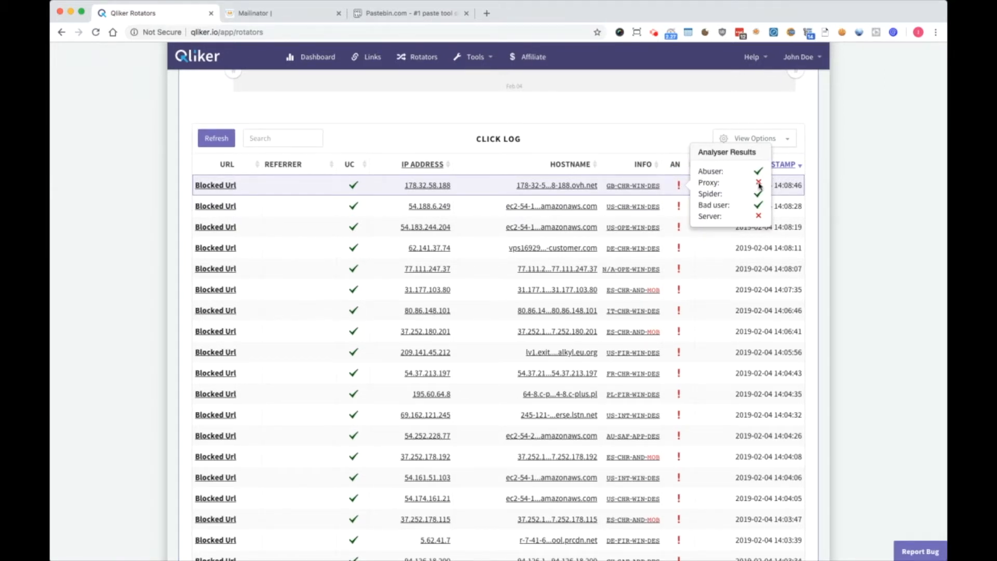
scroll(759, 184, up, 1)
scroll(833, 222, up, 1)
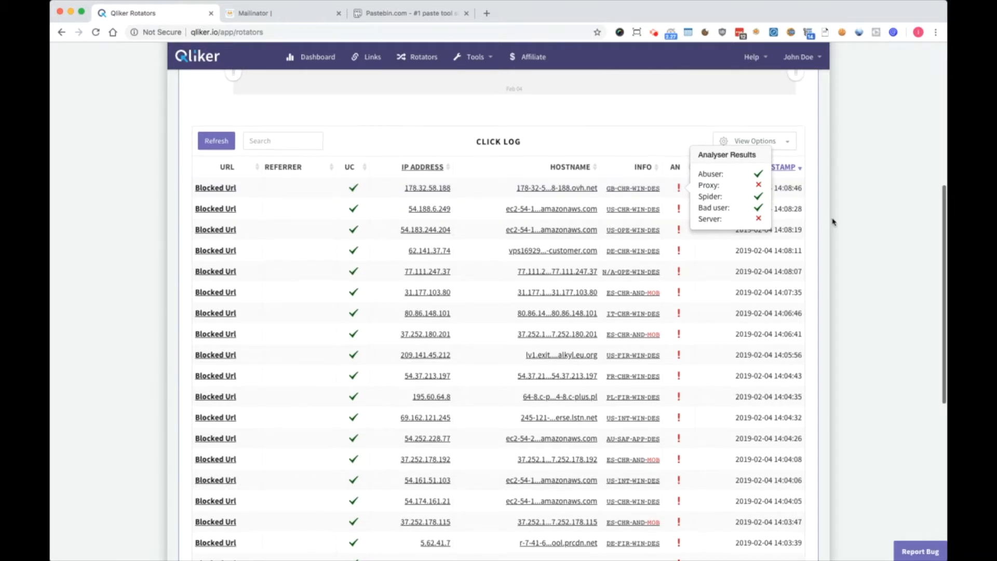
scroll(823, 236, up, 6)
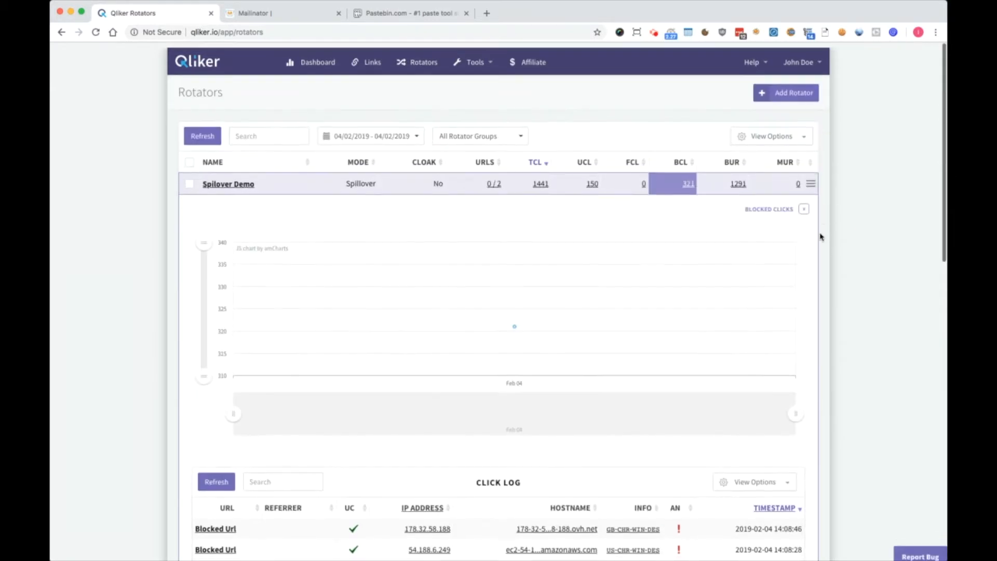
click(690, 179)
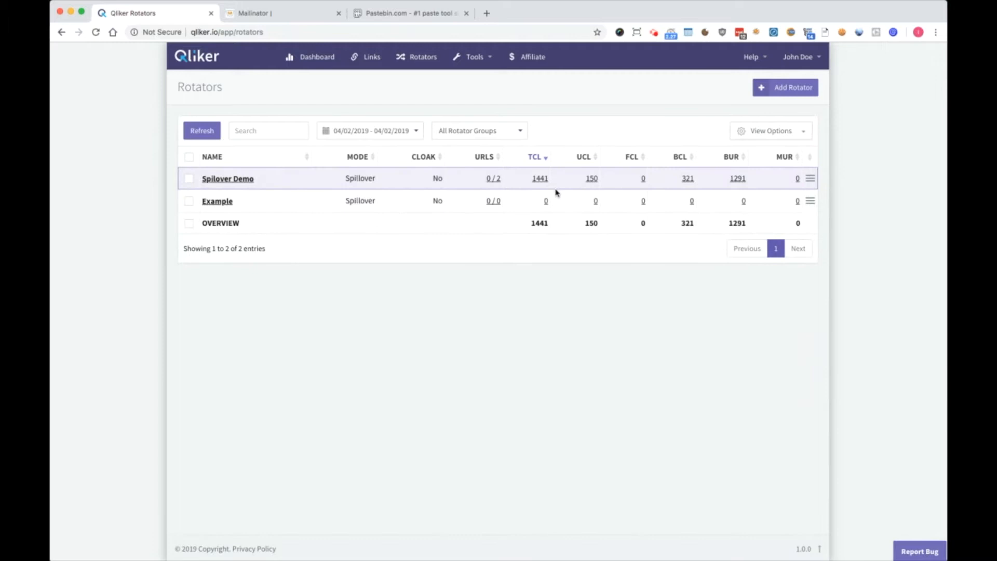
Select all rotators to examine the available bulk actions, and clear the selection.
click(190, 162)
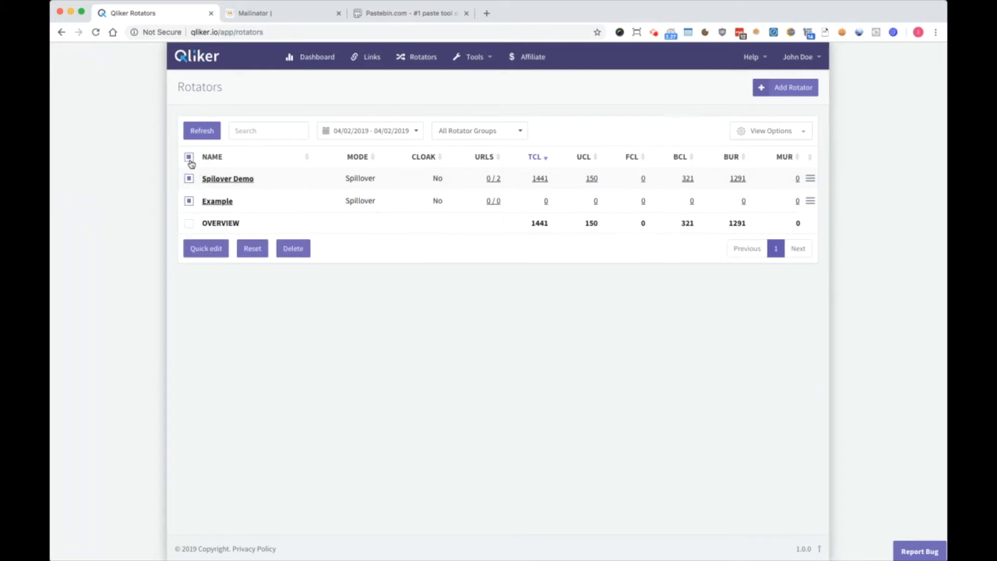
click(189, 158)
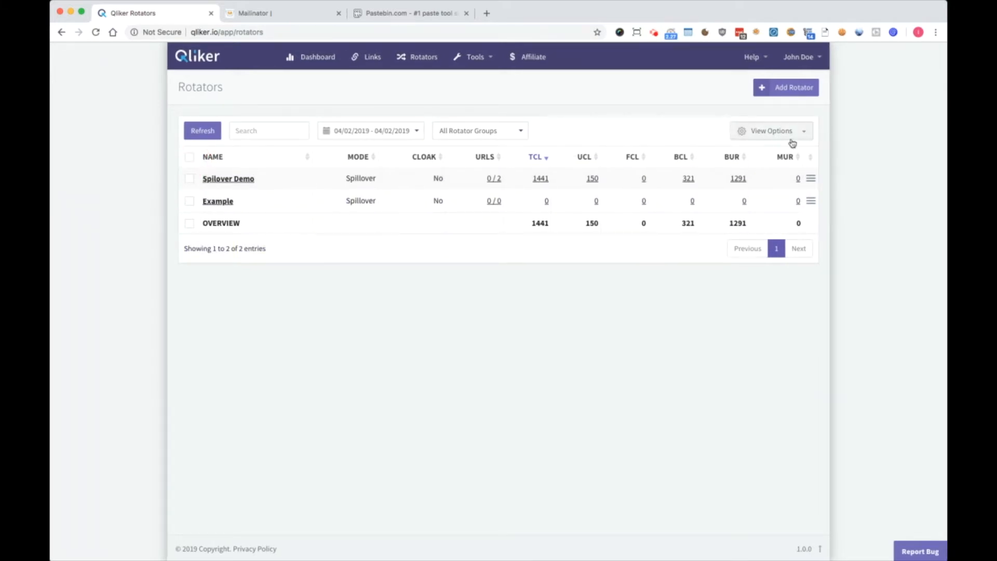
click(192, 162)
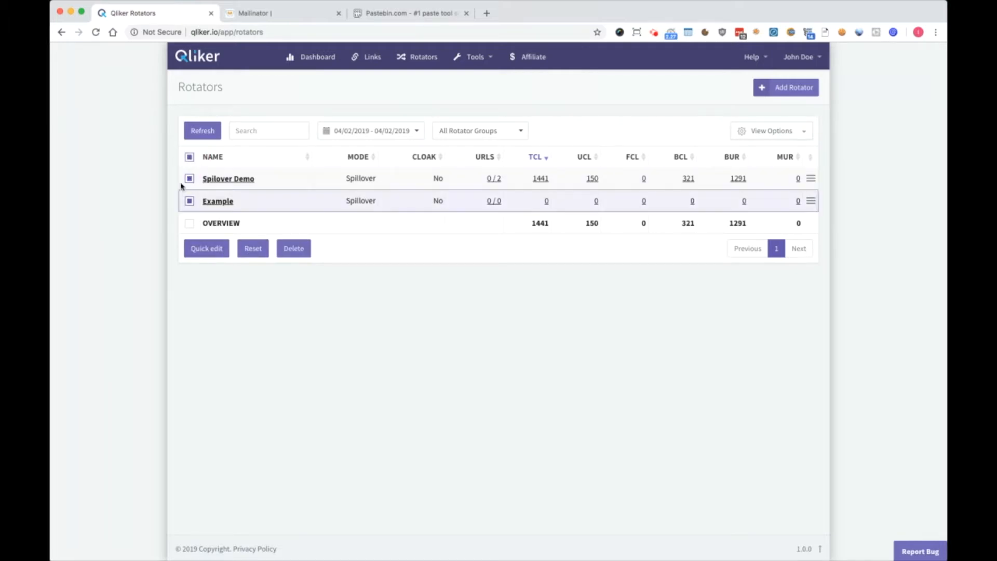
click(191, 160)
Examine the view options of the rotator table, including the colour choices for the MODE column, and close them.
click(763, 130)
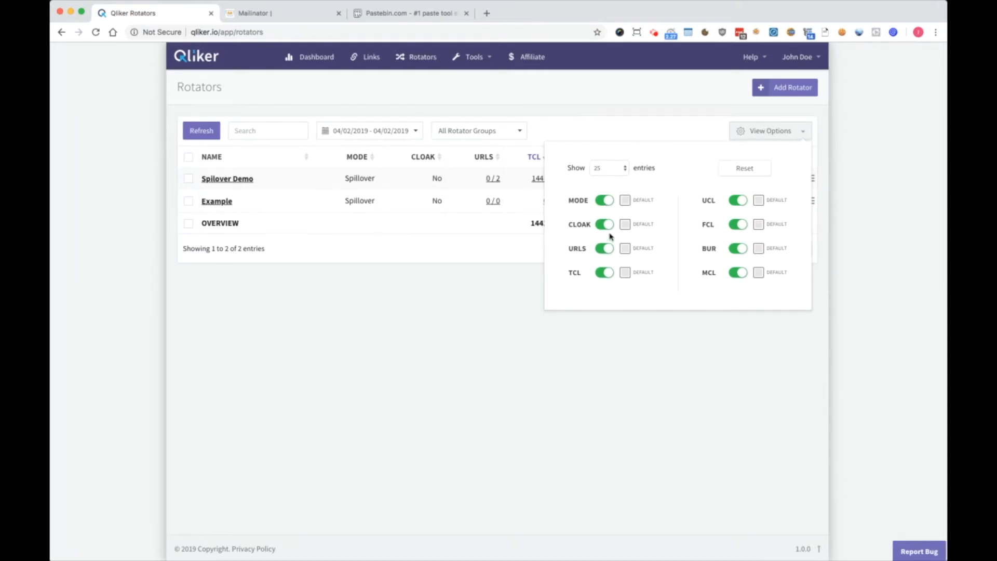
click(625, 201)
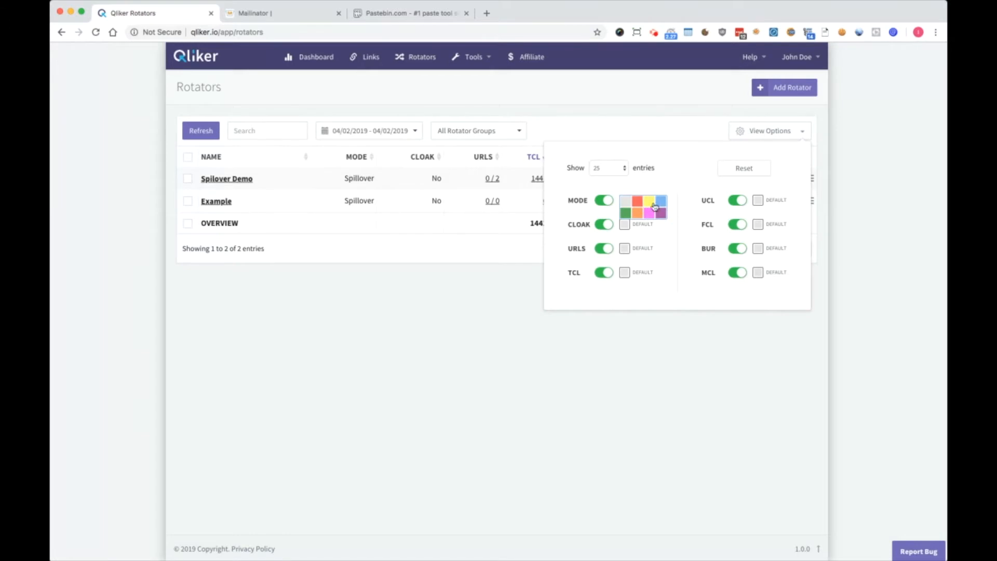
click(637, 201)
click(569, 388)
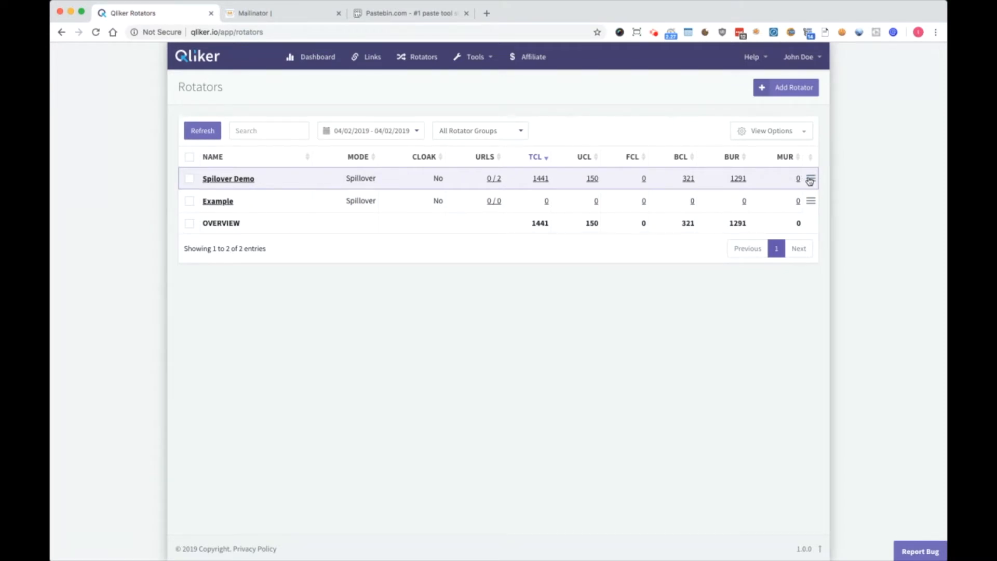
Display the URLs of the Spilover Demo rotator, filtered to Paused URLs.
click(494, 182)
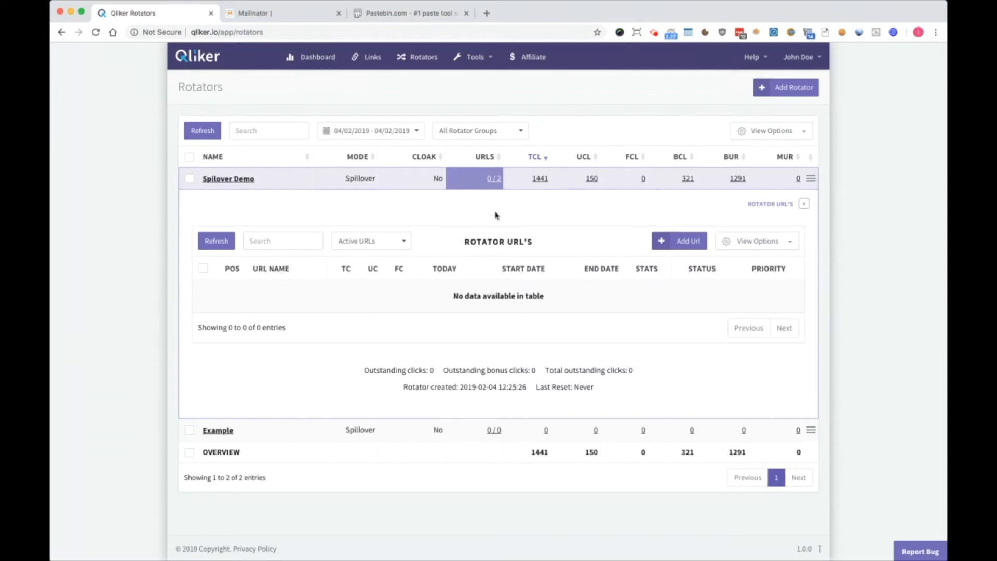
click(492, 180)
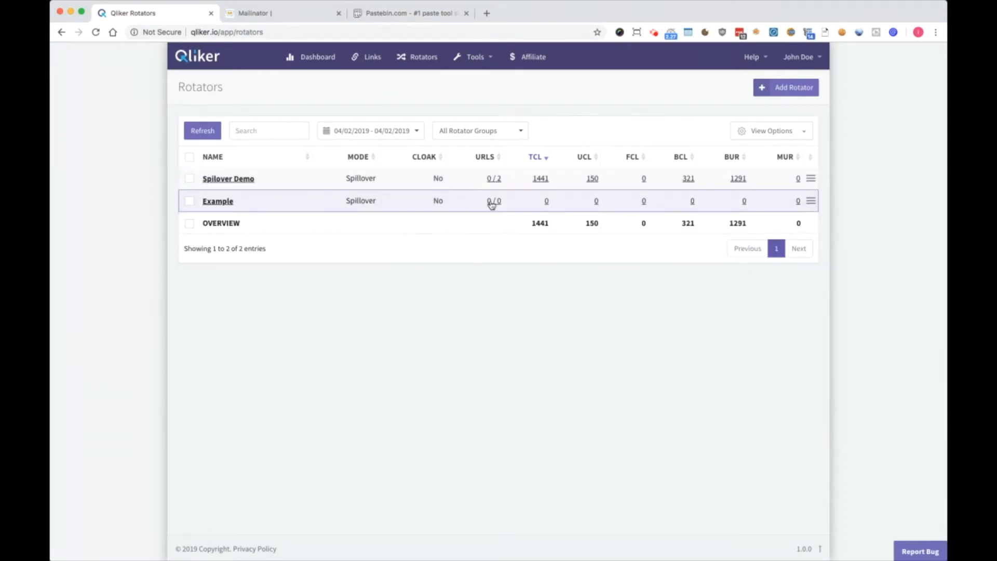
click(494, 180)
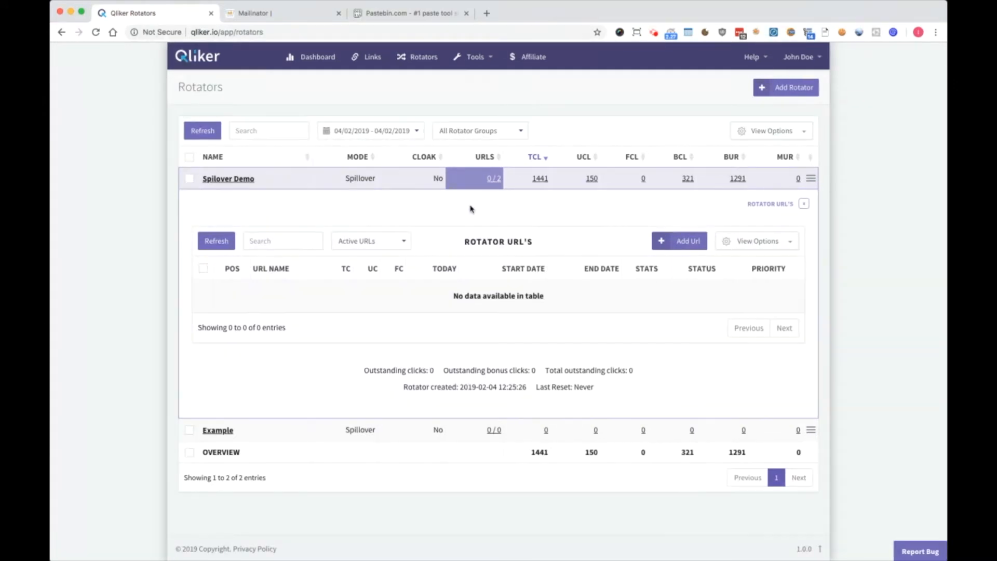
click(386, 251)
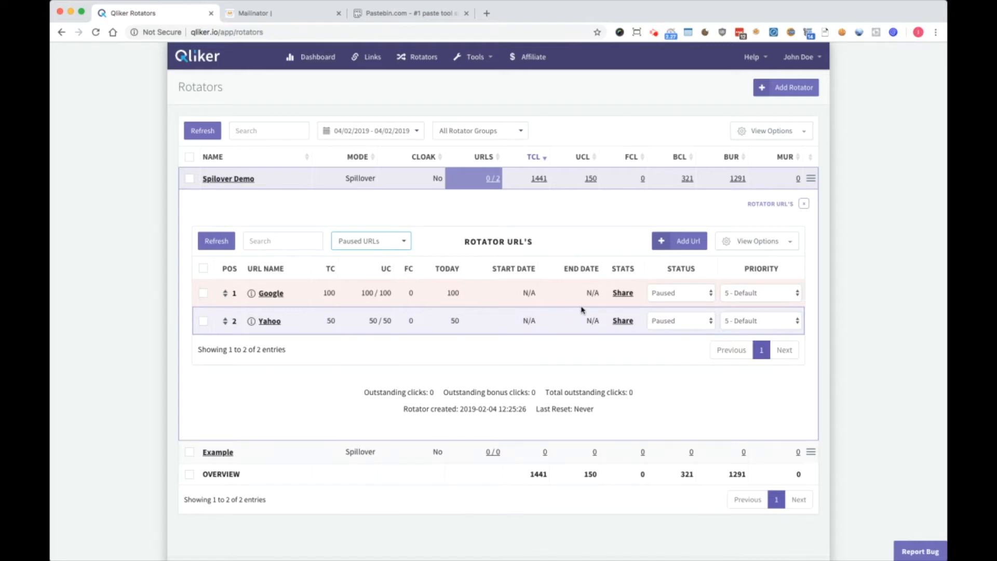
Examine the shared statistics page of the Google URL and close it.
click(618, 293)
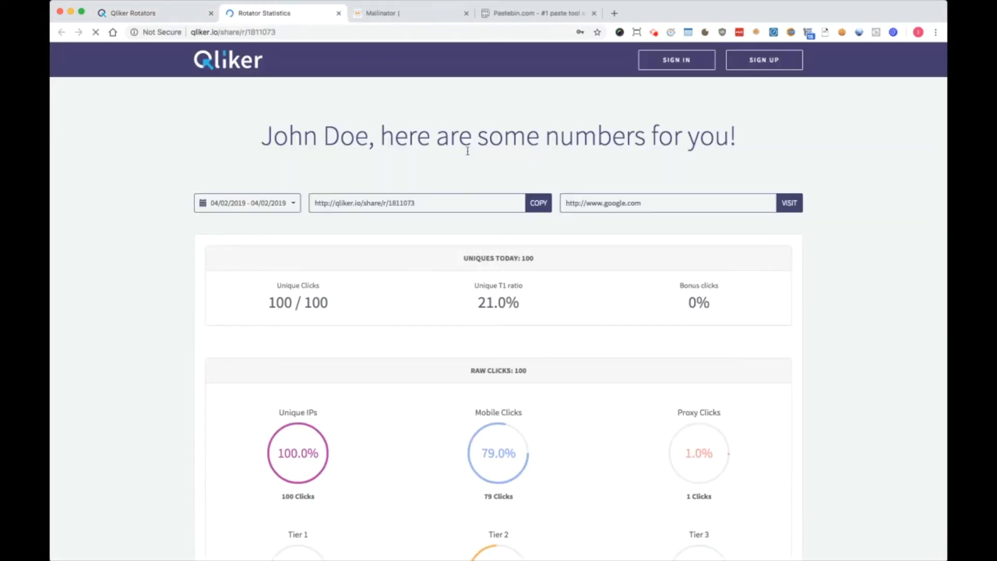
scroll(459, 158, down, 20)
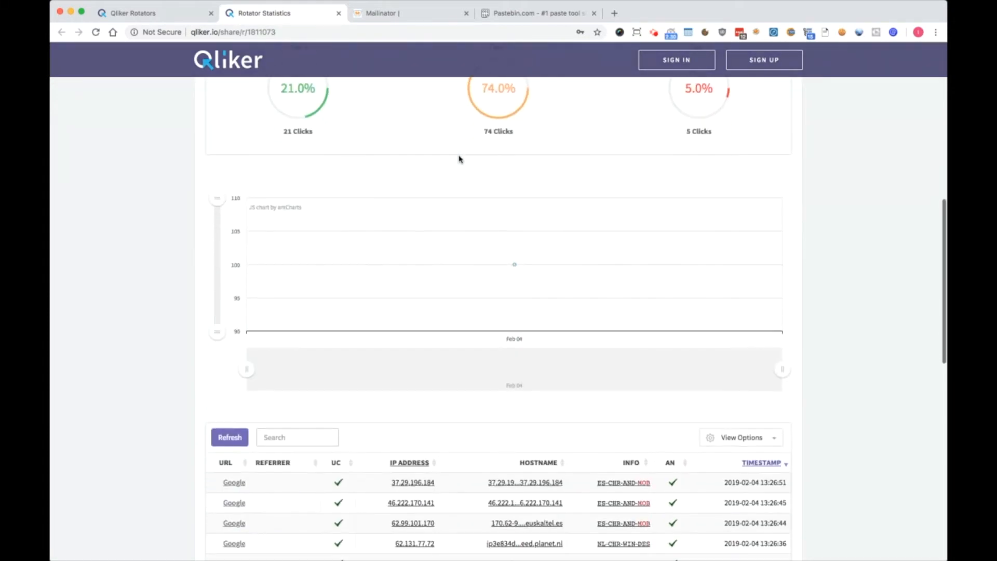
key(super+w)
View the status and priority choices for the Google URL without changing them.
click(685, 292)
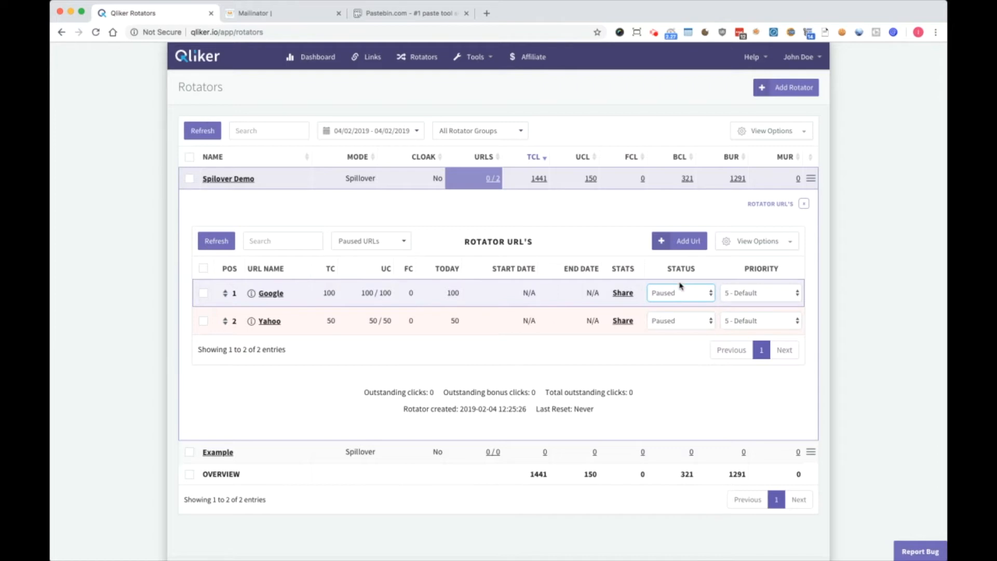
click(752, 294)
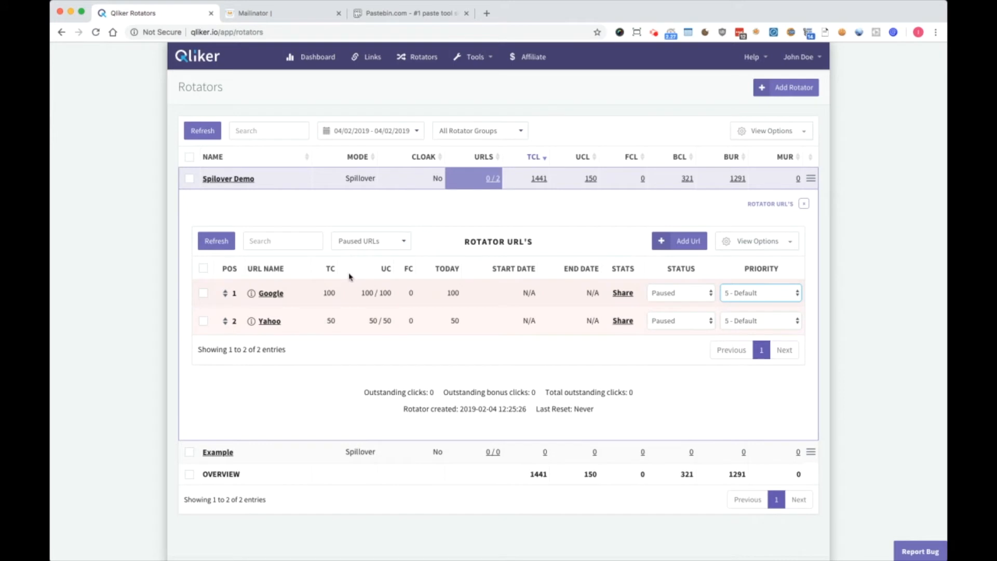
click(514, 218)
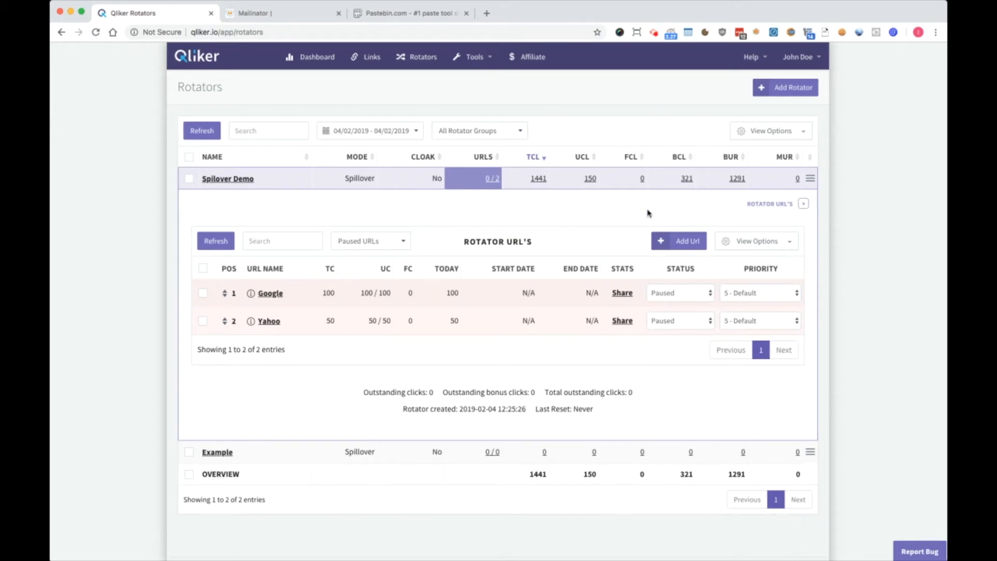
Examine the traffic quality report of the Spilover Demo rotator and its remaining actions.
click(812, 179)
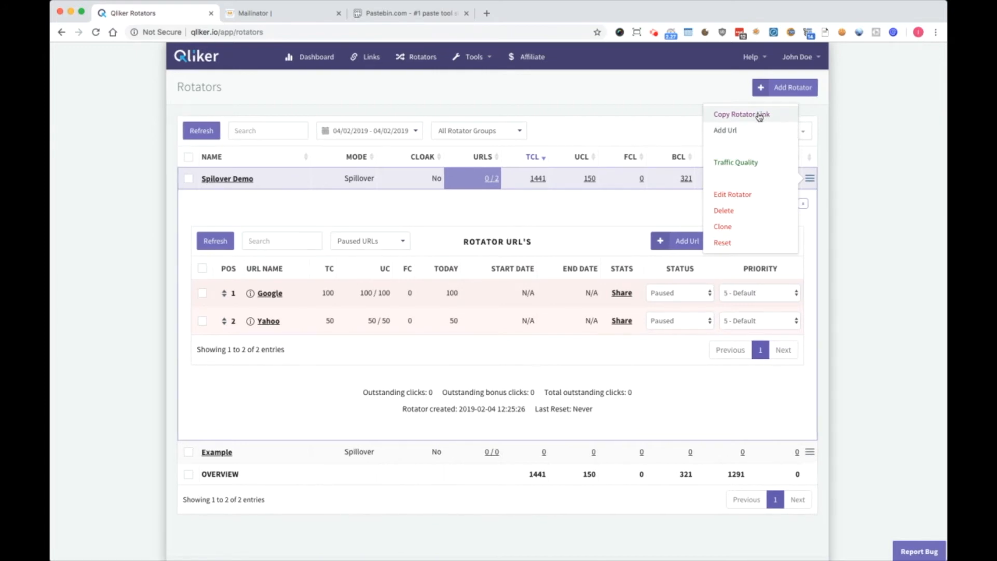
click(739, 162)
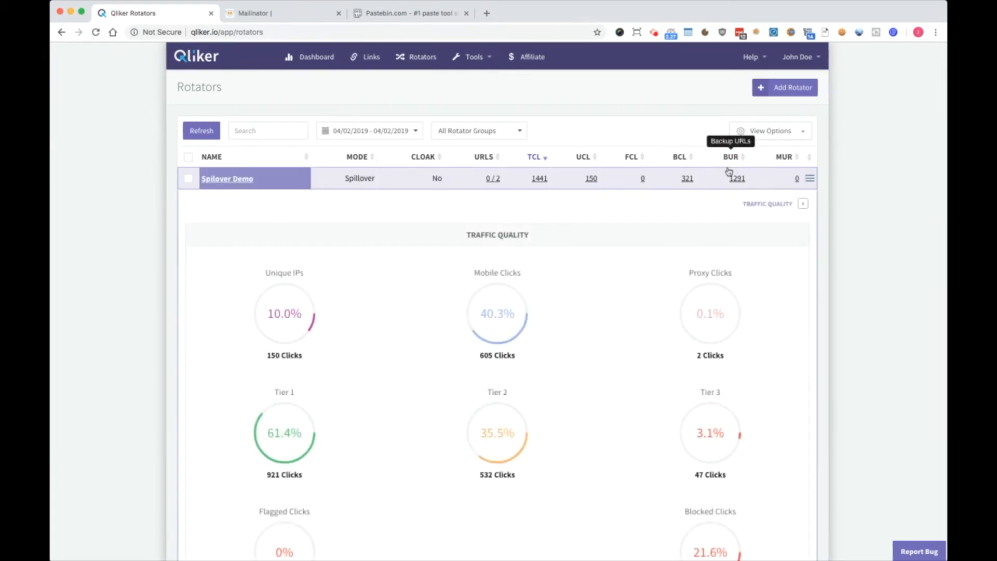
scroll(572, 382, down, 6)
scroll(572, 379, up, 6)
click(810, 178)
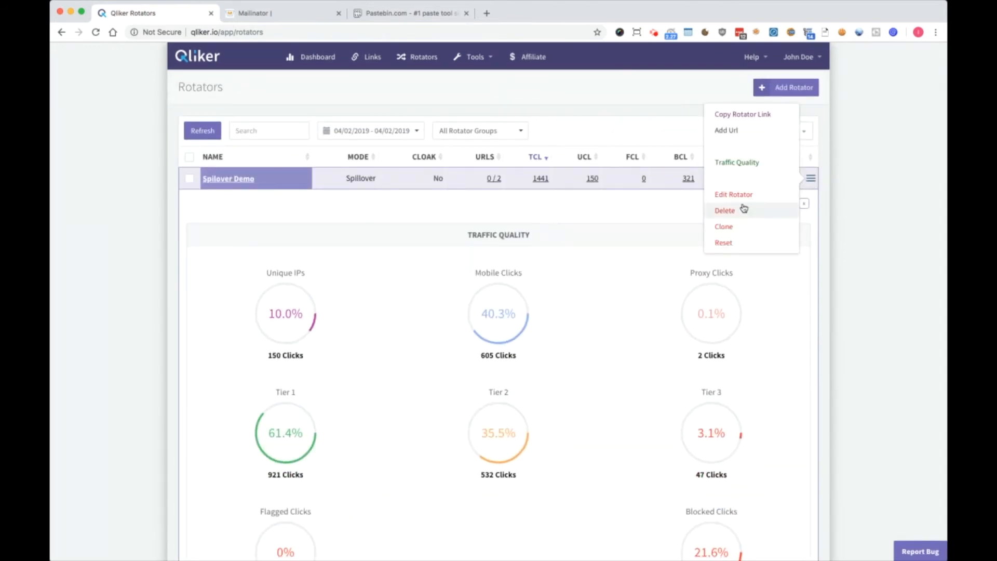
click(632, 233)
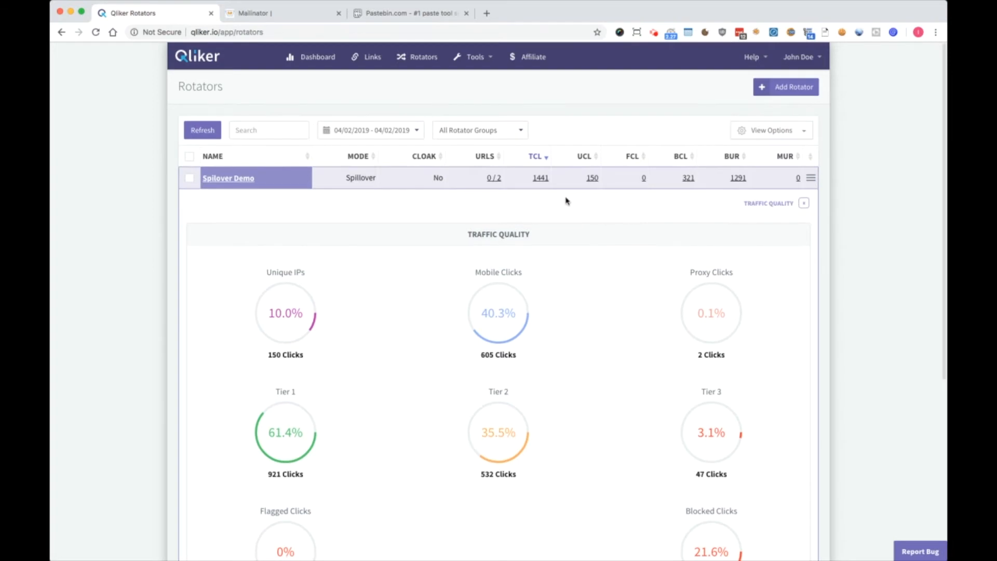
Open the form for adding a URL to the Spilover Demo rotator and examine its status, click limit and targeting fields.
click(495, 180)
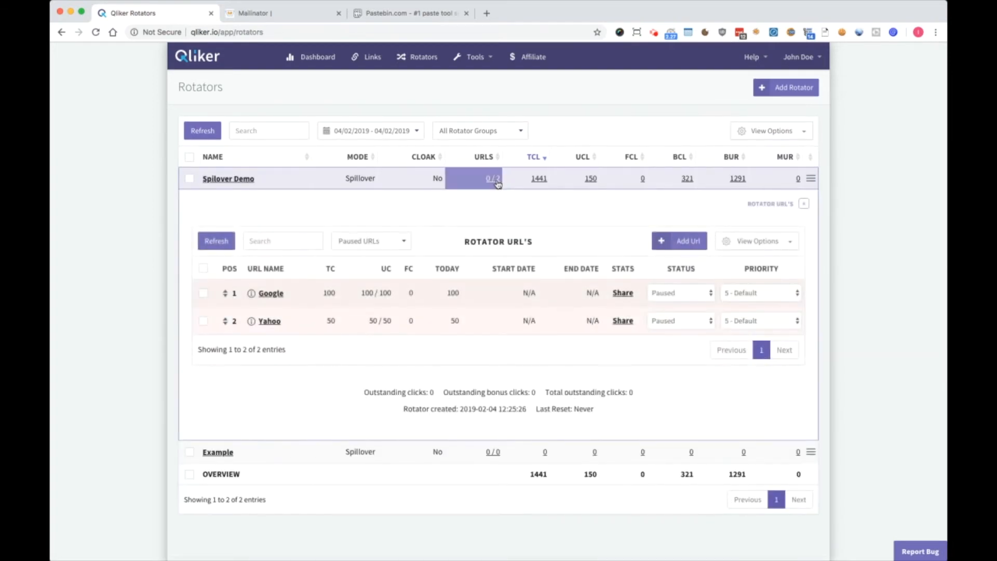
click(670, 243)
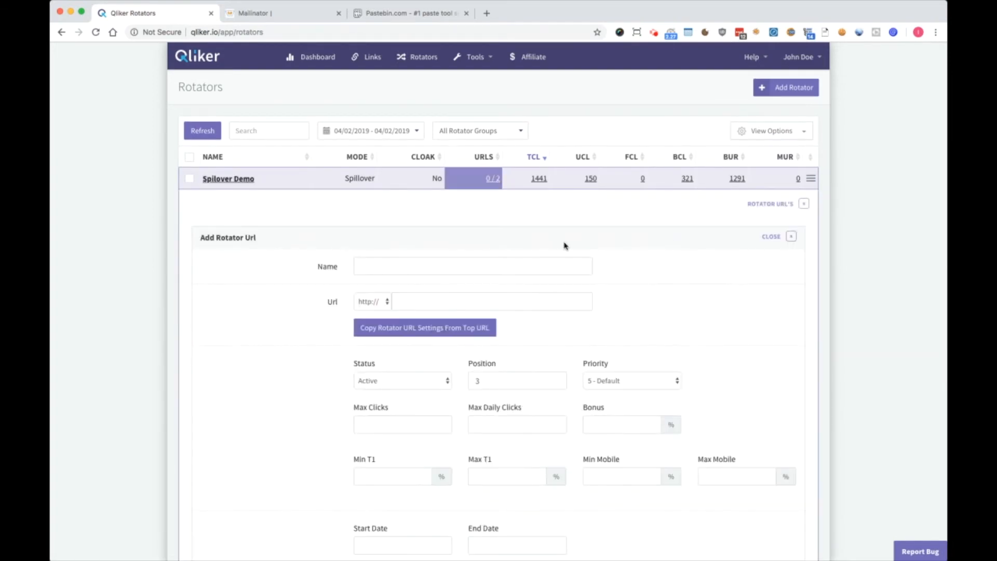
scroll(434, 249, down, 5)
scroll(436, 249, down, 2)
scroll(435, 250, up, 7)
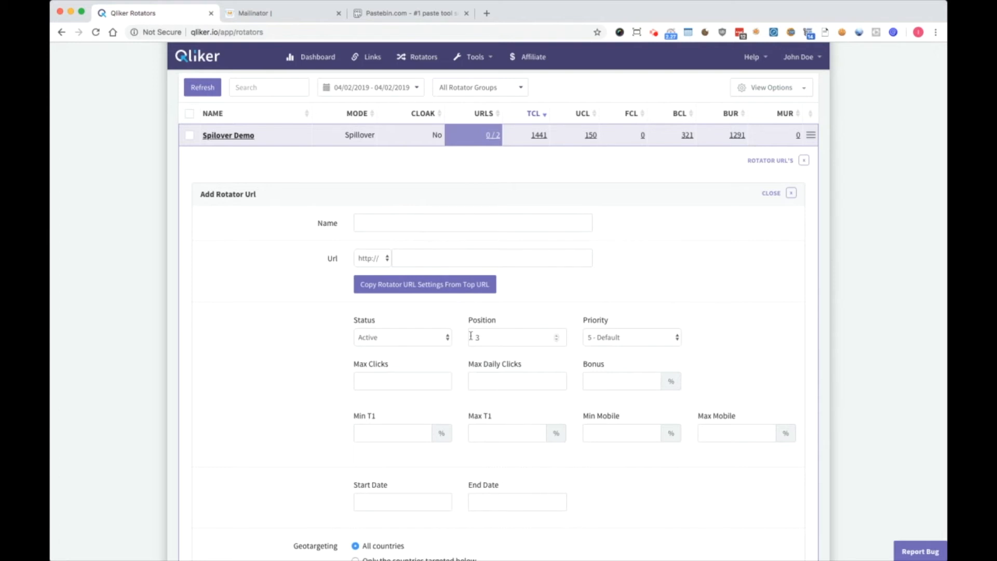
scroll(408, 372, down, 2)
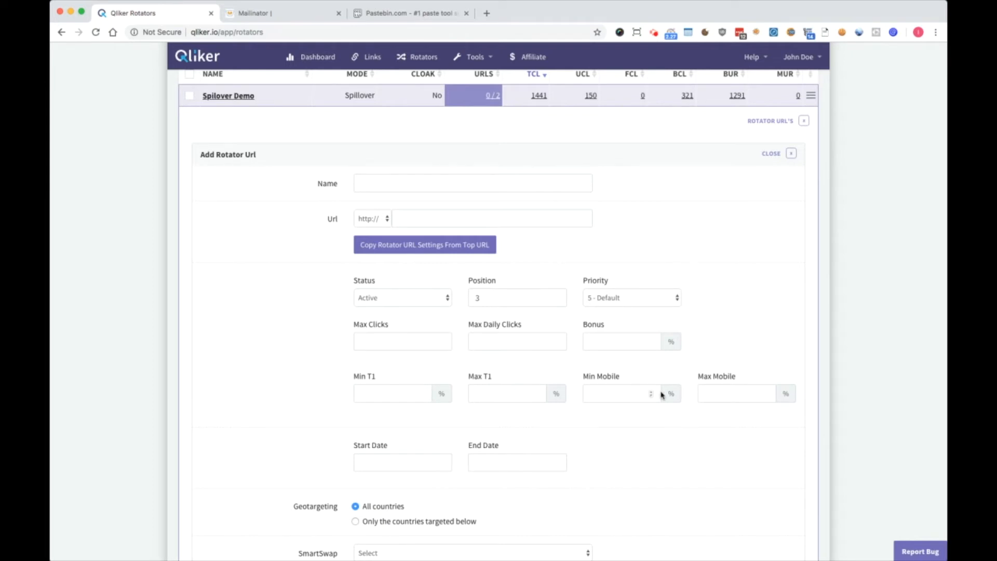
scroll(574, 396, down, 5)
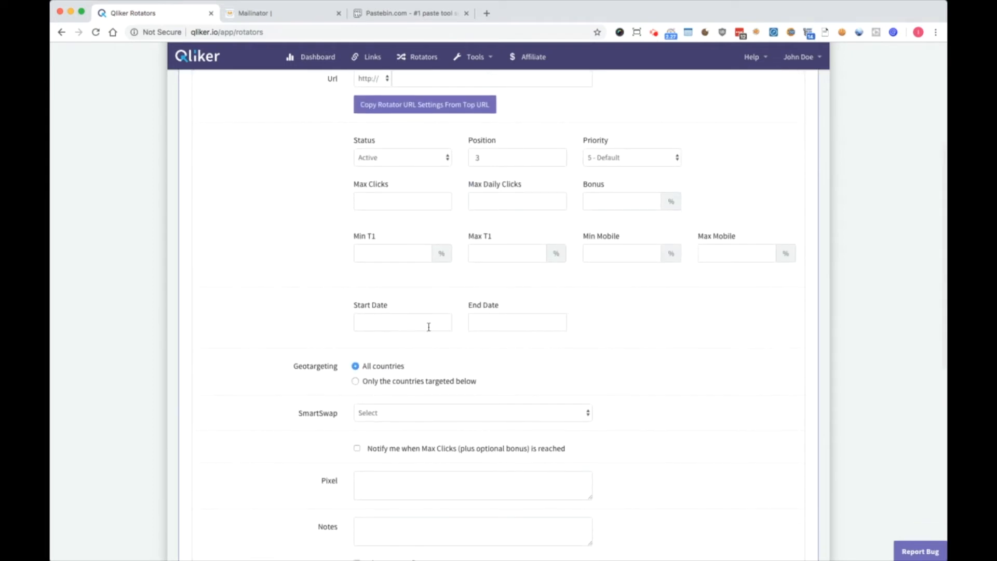
Set the new URL's start date to 2019/02/04 2:12:07 PM, and try country-limited geotargeting before returning it to All countries.
click(429, 327)
click(387, 396)
scroll(395, 397, up, 1)
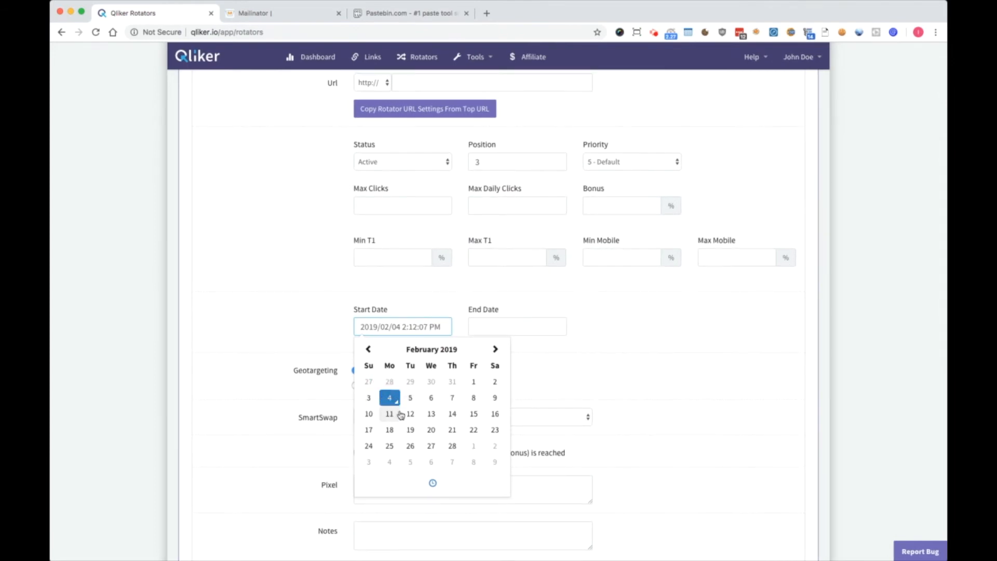
click(422, 482)
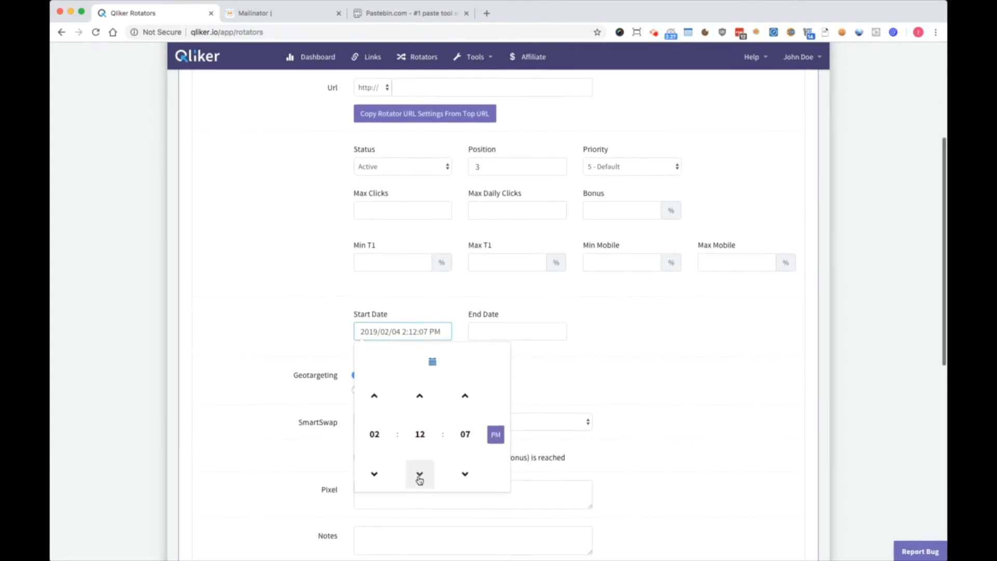
click(496, 426)
scroll(496, 428, up, 1)
click(496, 432)
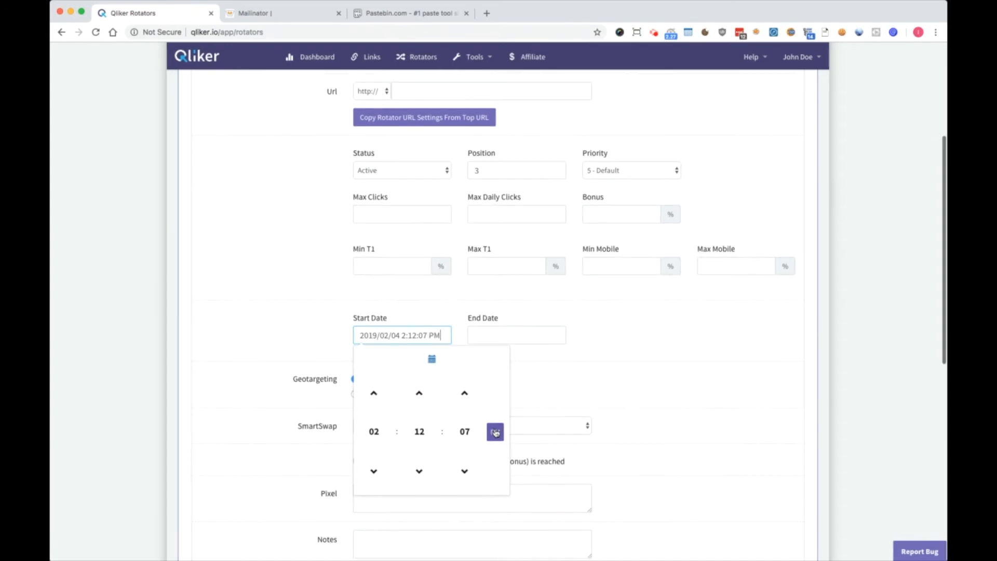
click(556, 357)
click(438, 395)
click(386, 377)
Set SmartSwap to Link - Demo normal and enable the notification for reaching Max Clicks, leaving Pixel and Notes empty.
scroll(385, 378, down, 3)
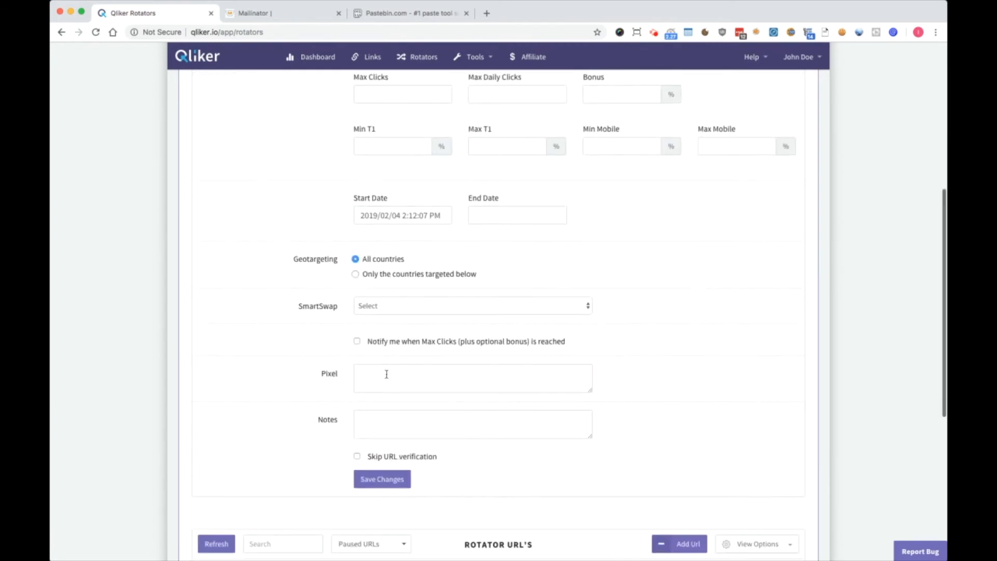
click(444, 306)
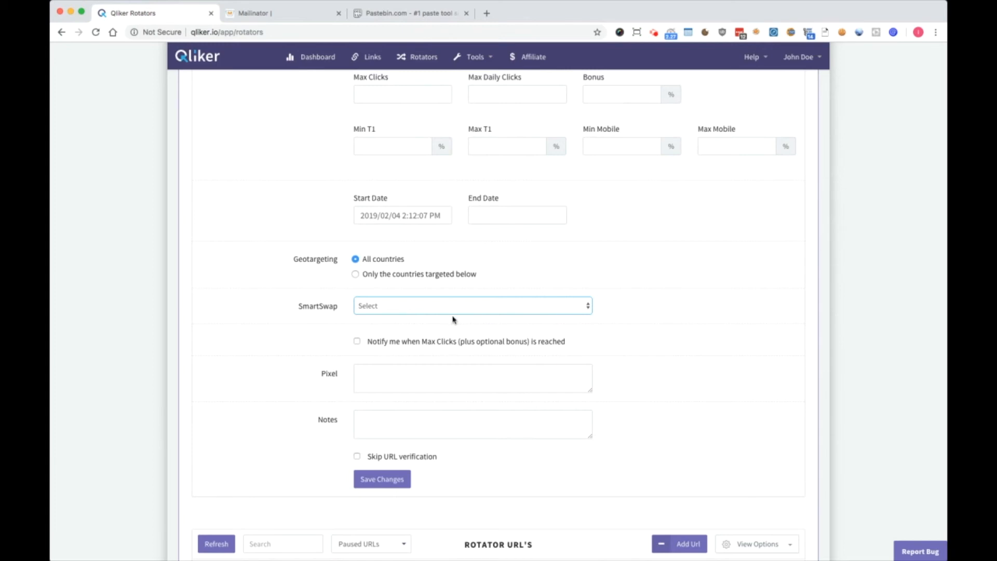
click(421, 321)
click(389, 342)
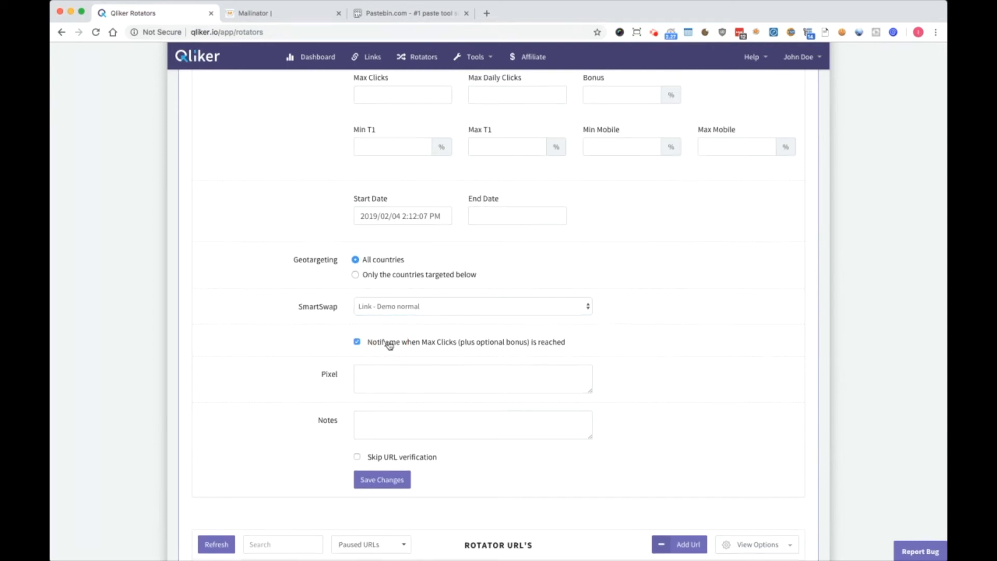
click(386, 378)
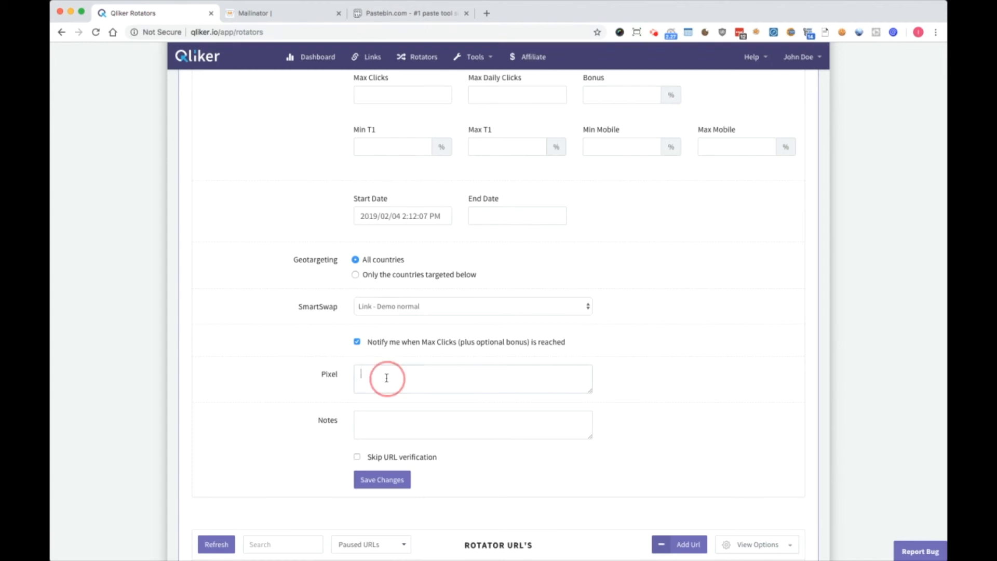
click(424, 424)
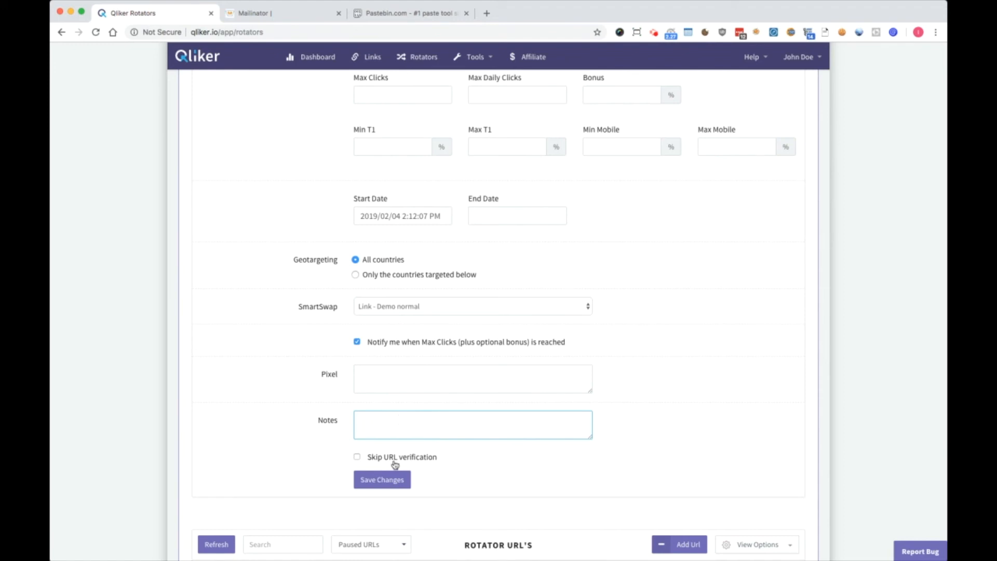
scroll(390, 460, up, 6)
click(415, 304)
text(www.sfgwegweg.co)
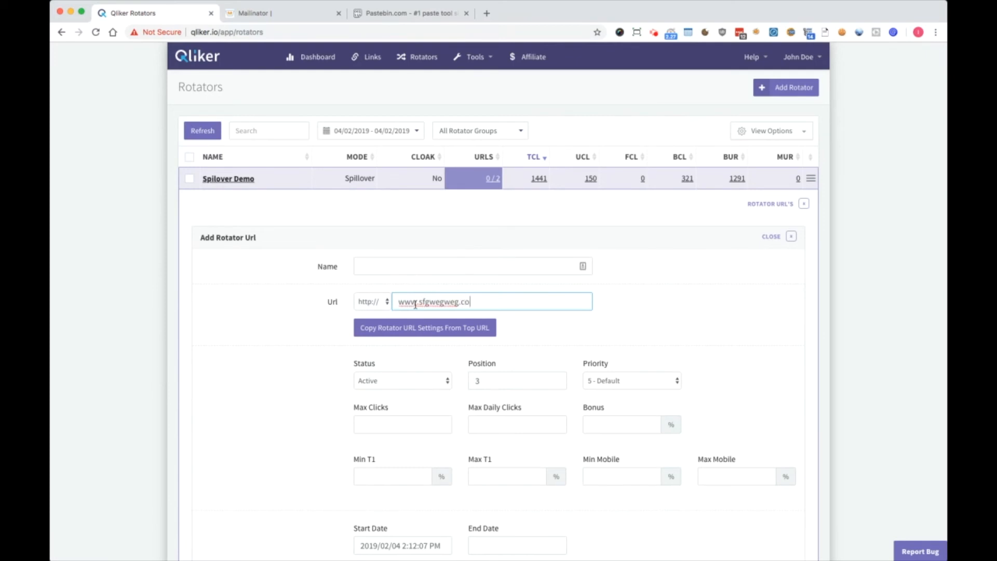
click(653, 304)
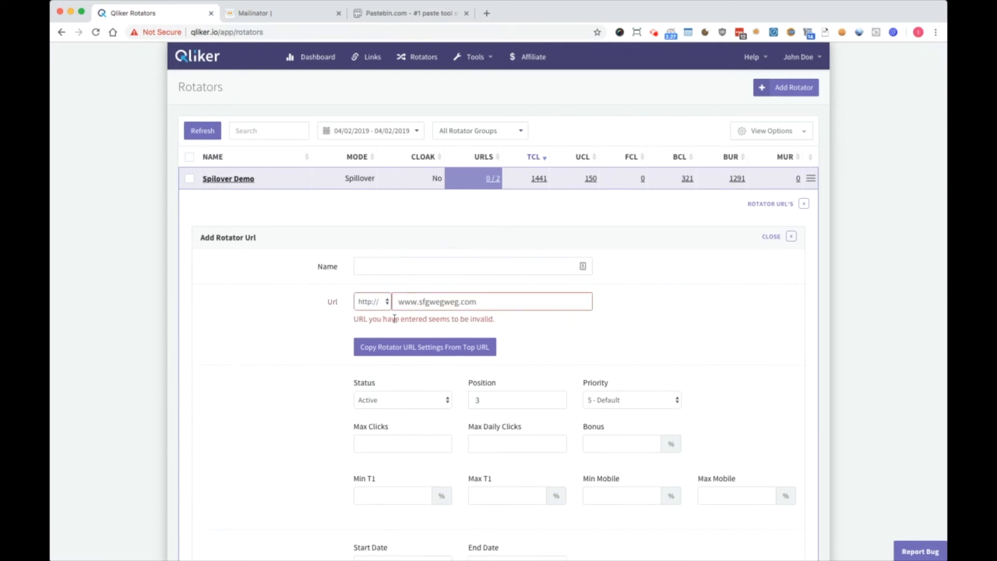
scroll(395, 319, down, 10)
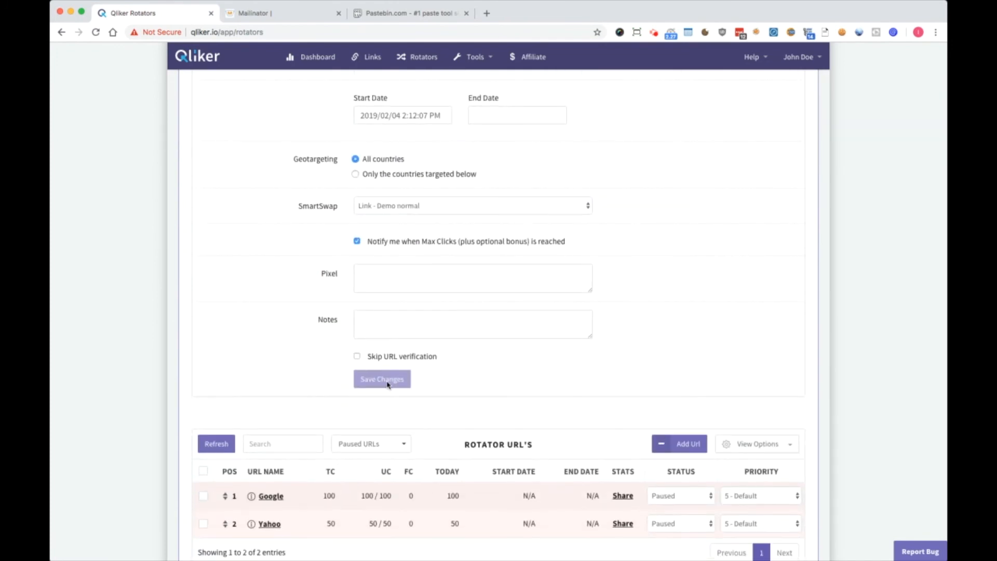
click(380, 362)
click(378, 360)
scroll(562, 370, up, 10)
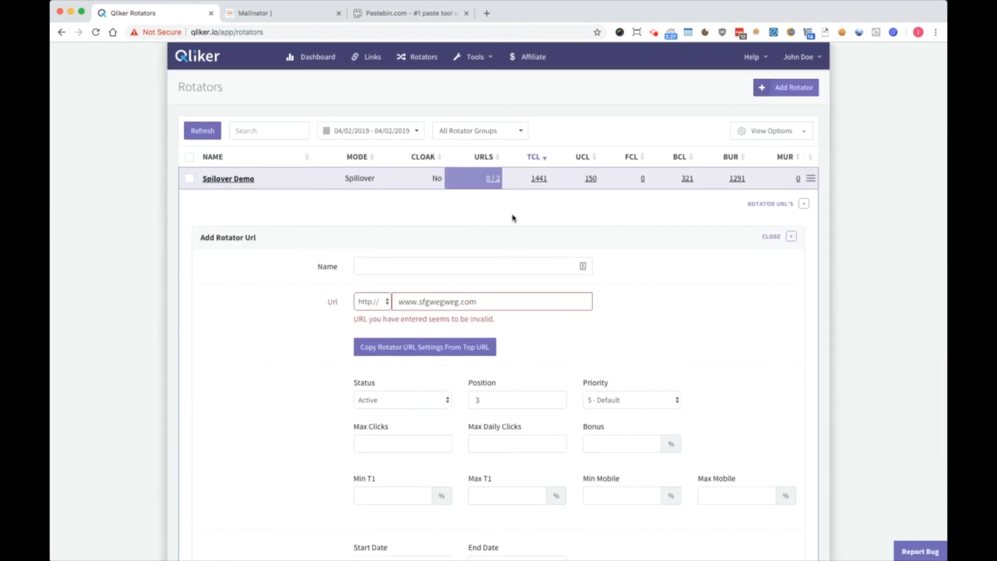
click(494, 178)
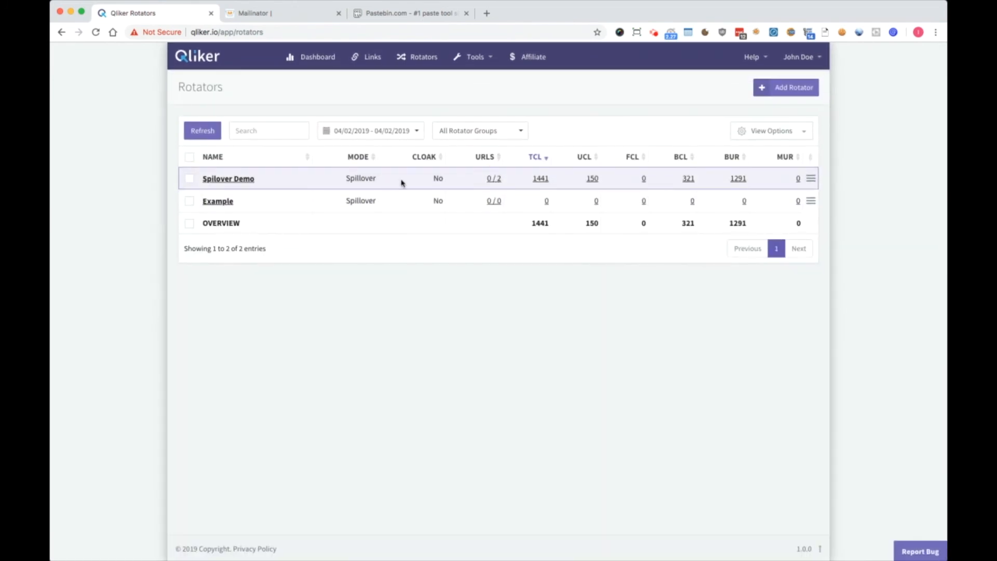
Display the Spilover Demo rotator's URLs again and examine the Google URL's preview.
click(494, 179)
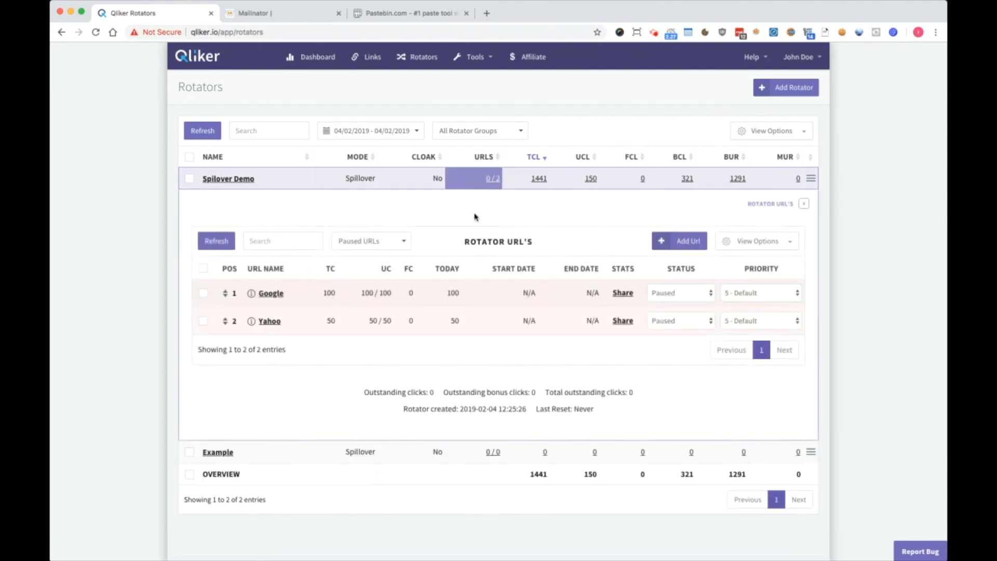
click(252, 294)
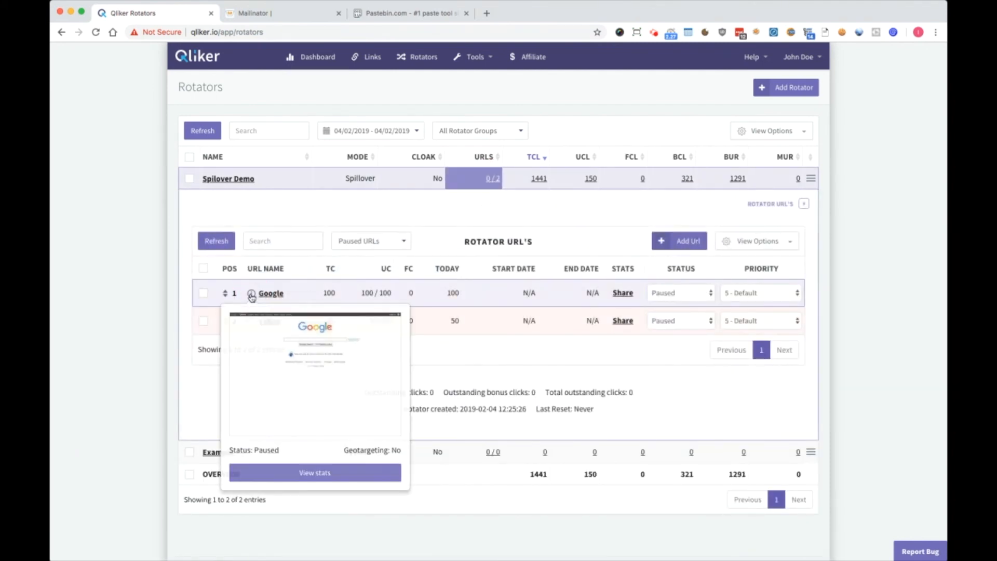
mouse_move(319, 358)
scroll(322, 370, down, 1)
scroll(322, 369, down, 1)
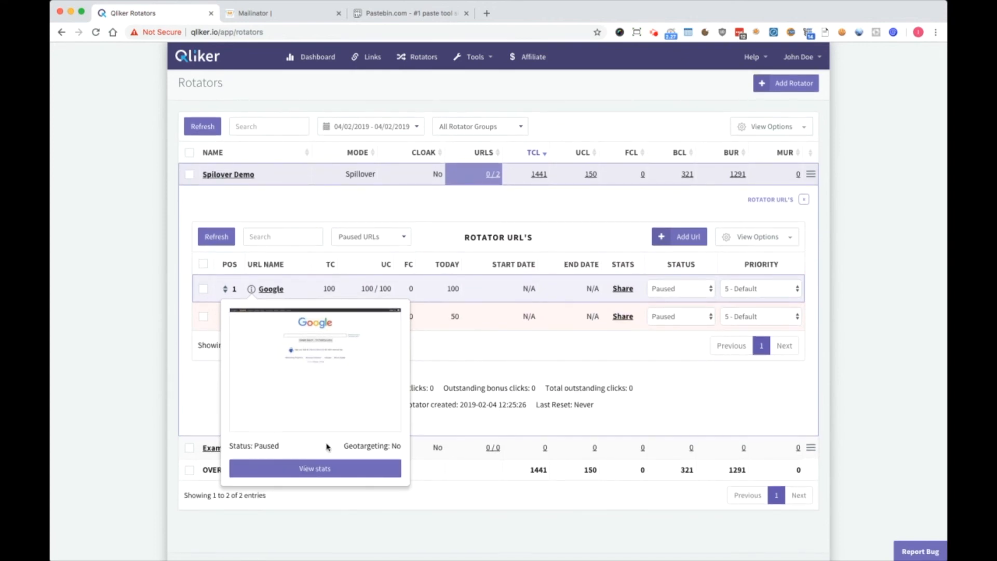
click(495, 364)
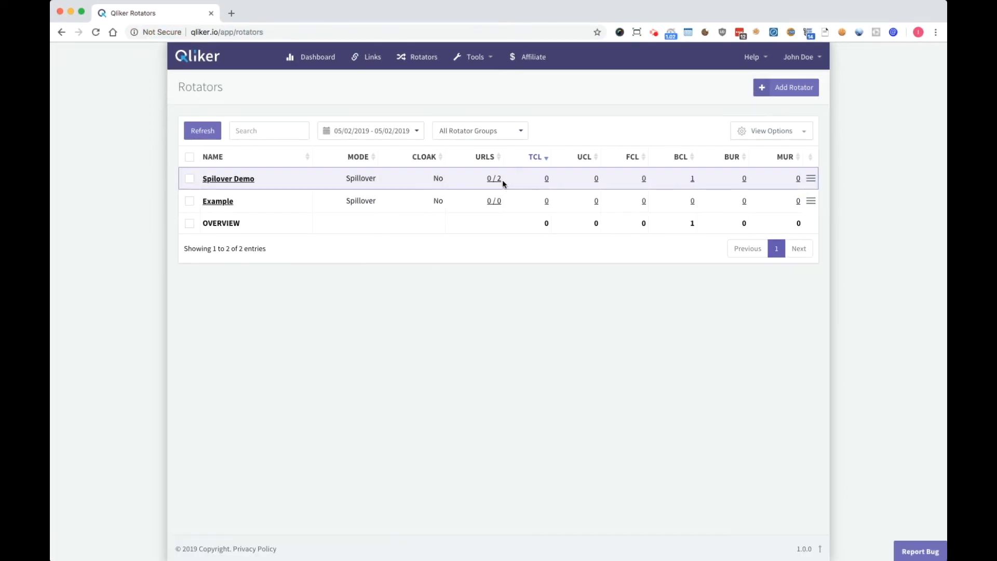
Open the shared statistics page of the Yahoo URL in the Spilover Demo rotator and look through it.
click(500, 182)
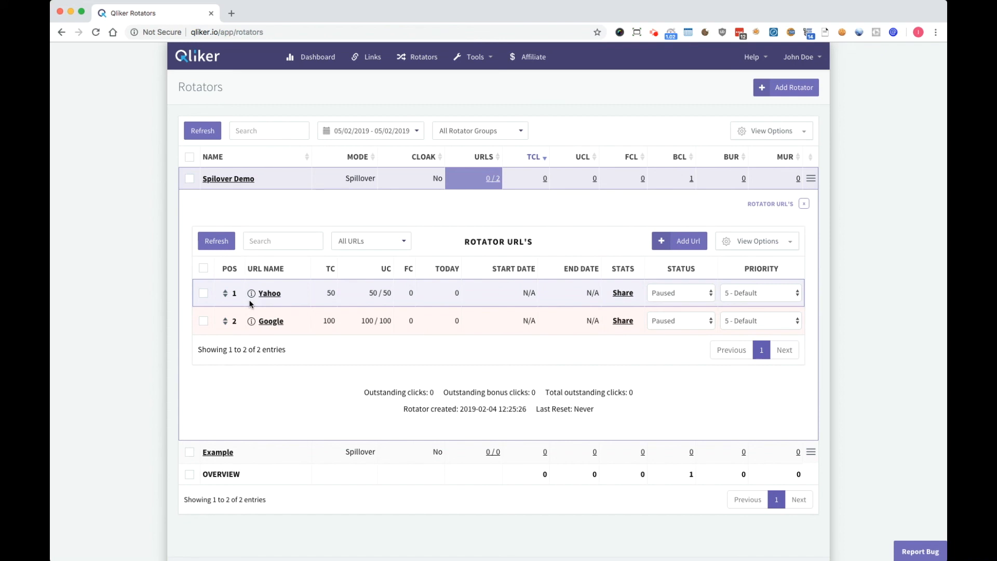
mouse_move(234, 298)
mouse_down()
mouse_move(230, 328)
mouse_move(223, 291)
mouse_up()
click(621, 294)
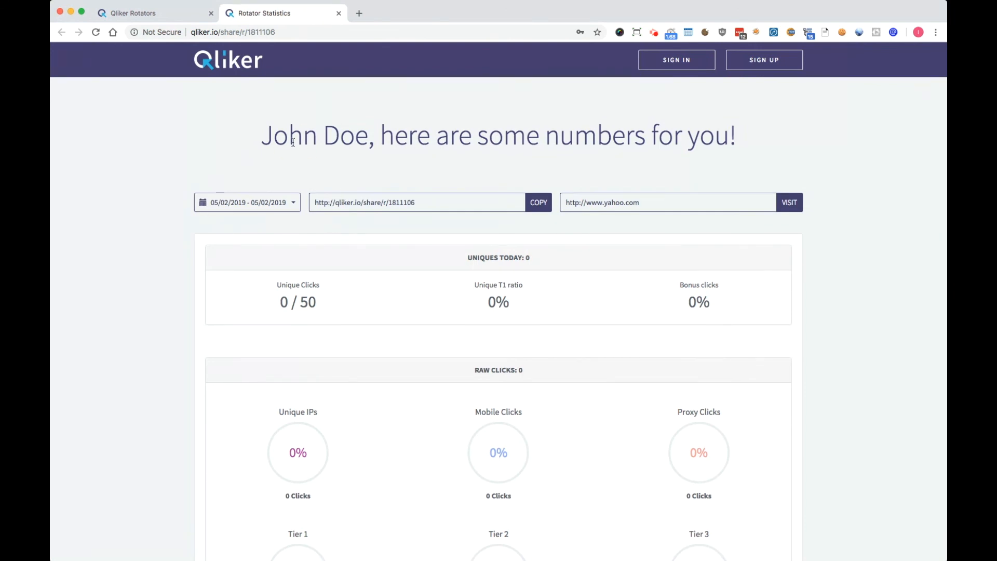
scroll(317, 155, down, 15)
scroll(325, 166, up, 15)
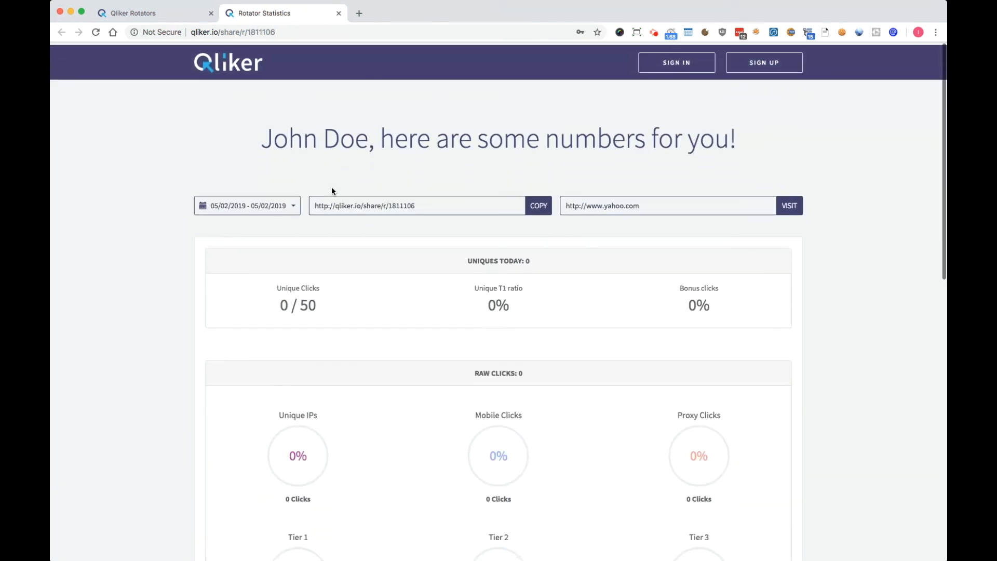
Set the date range of the shared Yahoo statistics to All Time and examine the resulting report.
click(294, 203)
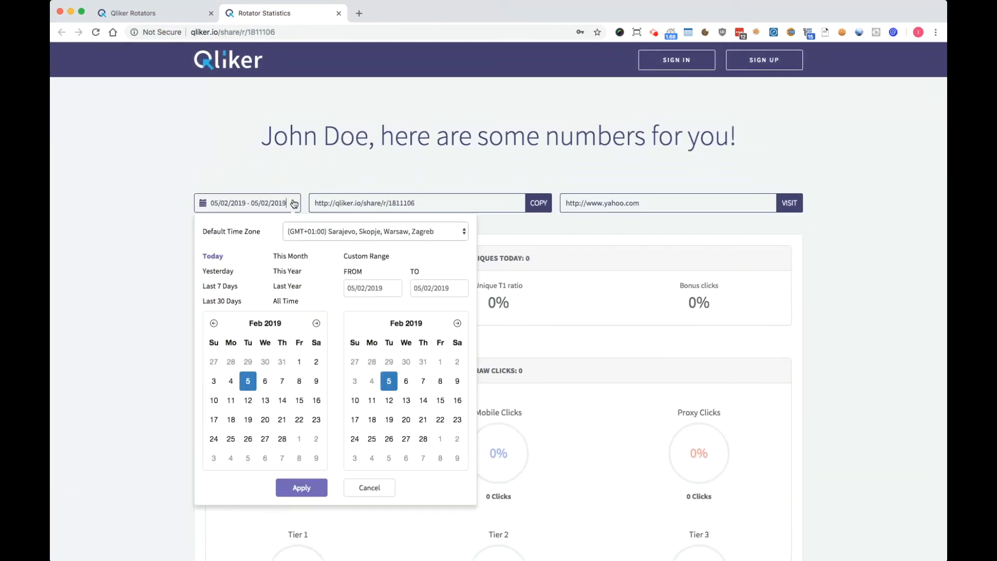
click(280, 302)
scroll(341, 259, down, 15)
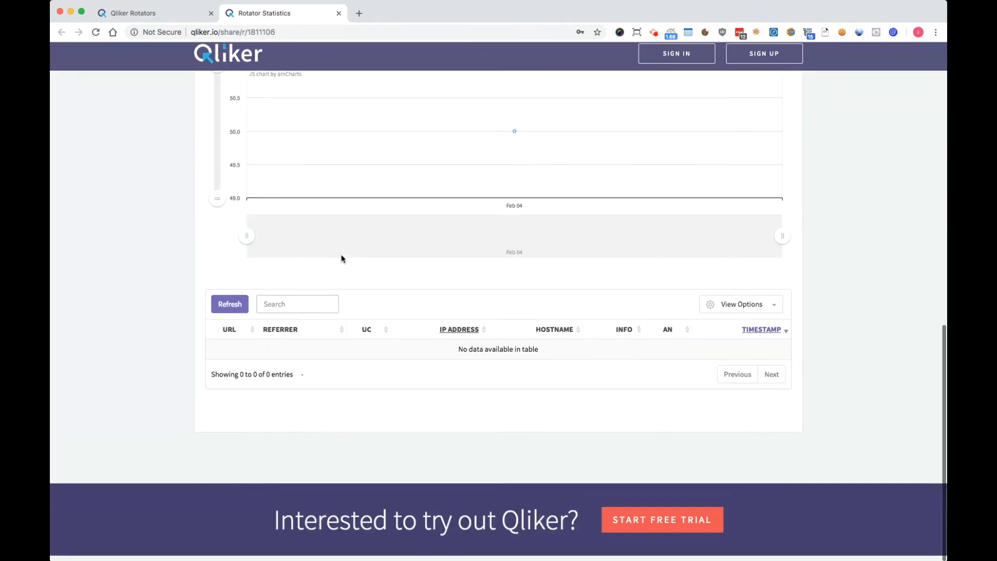
scroll(340, 256, up, 15)
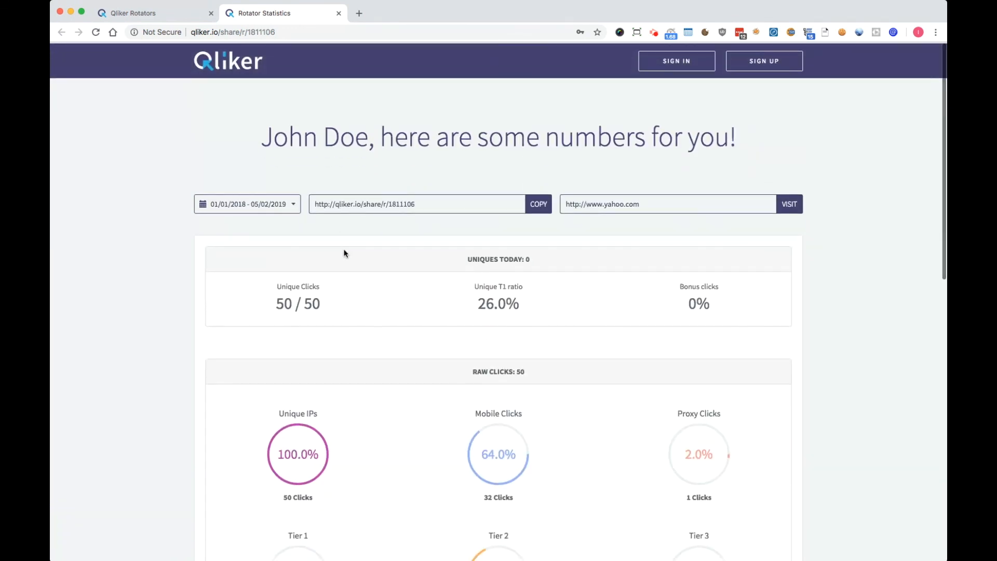